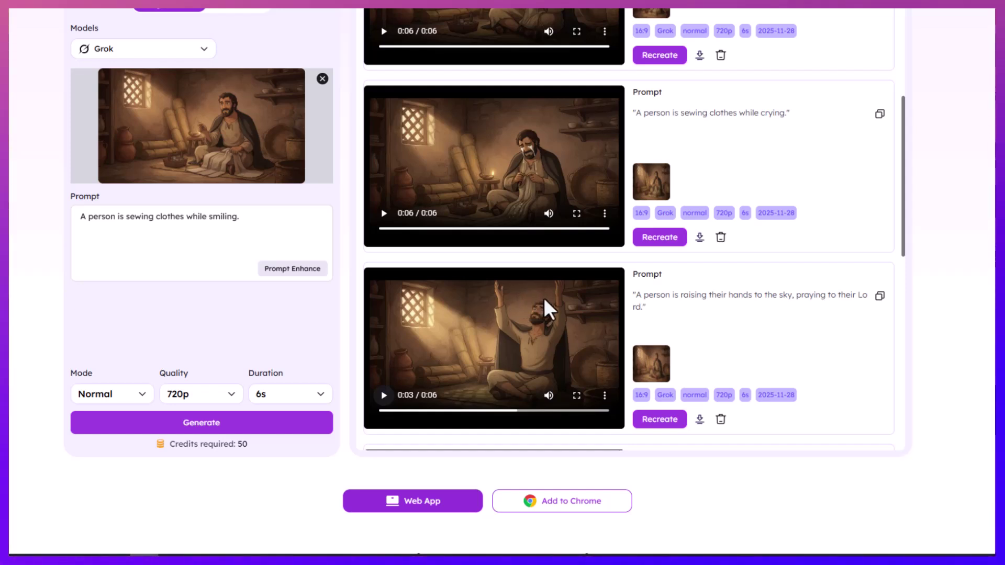
Step: Scroll up the generated video list to review the new 720p Grok sewing clips
{"action": "scroll", "coordinate": [705, 286], "scroll_direction": "up", "scroll_amount": 5}
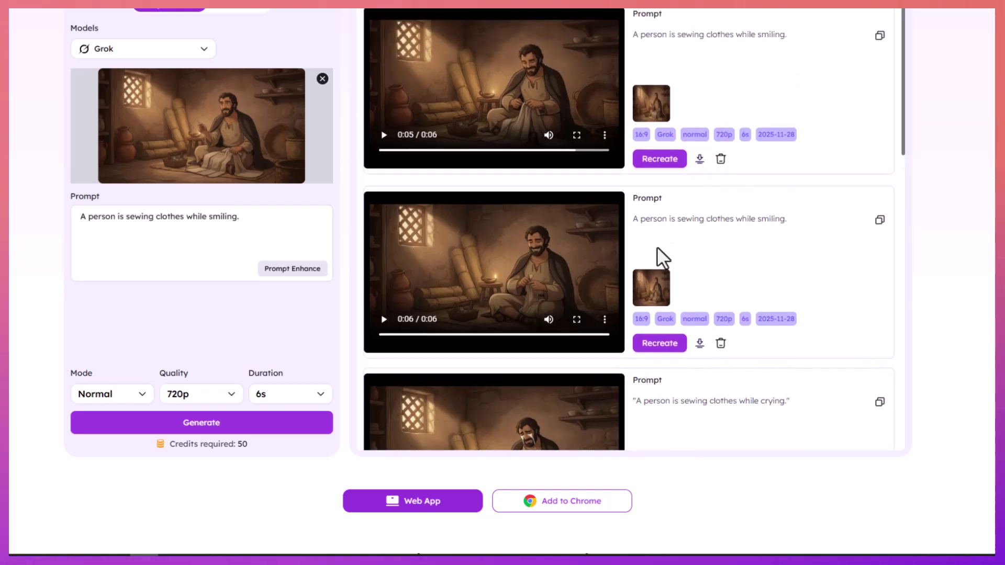
{"action": "scroll", "coordinate": [668, 231], "scroll_direction": "up", "scroll_amount": 1}
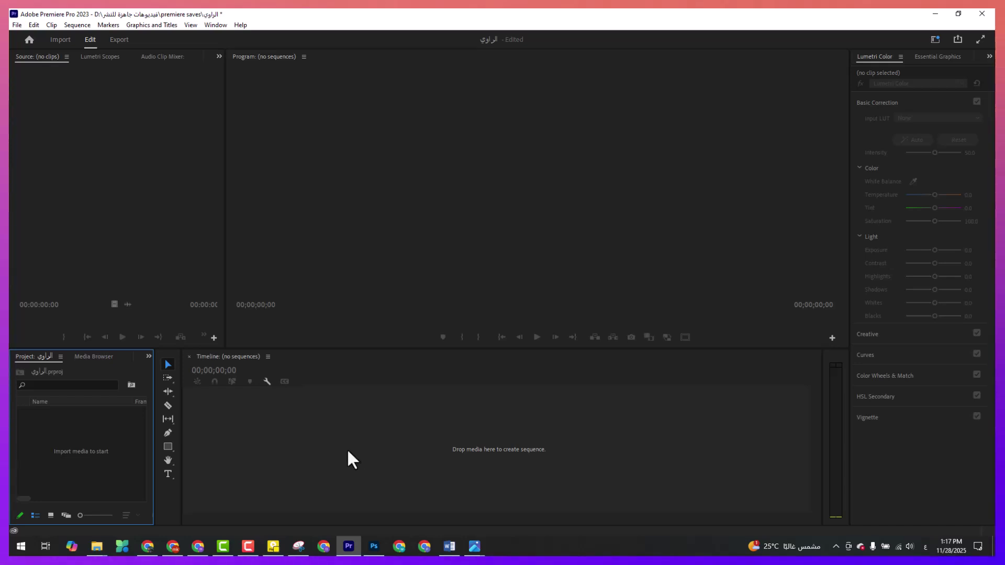
Step: Drop video (16)–(22) and the ElevenLabs narration into a new sequence, with the narration on A2
{"action": "mouse_move", "coordinate": [108, 544]}
{"action": "left_click", "coordinate": [390, 492]}
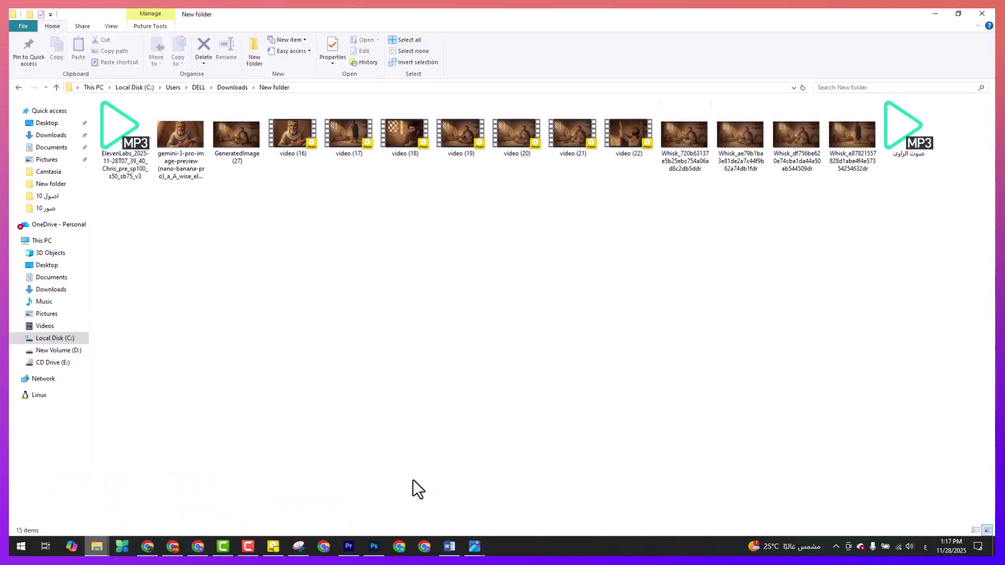
{"action": "left_click_drag", "start_coordinate": [648, 186], "coordinate": [306, 125]}
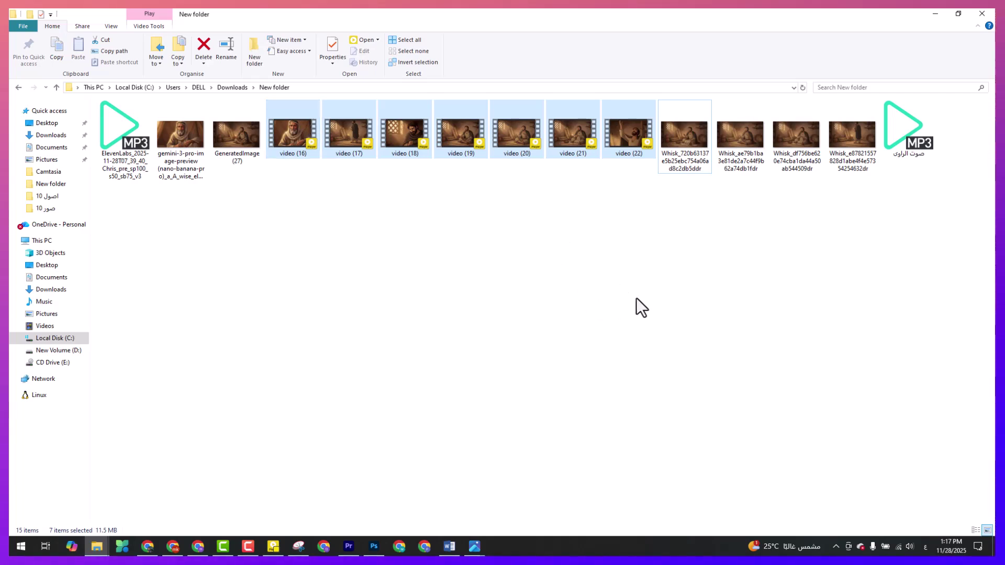
{"action": "left_click", "coordinate": [118, 134], "text": "ctrl"}
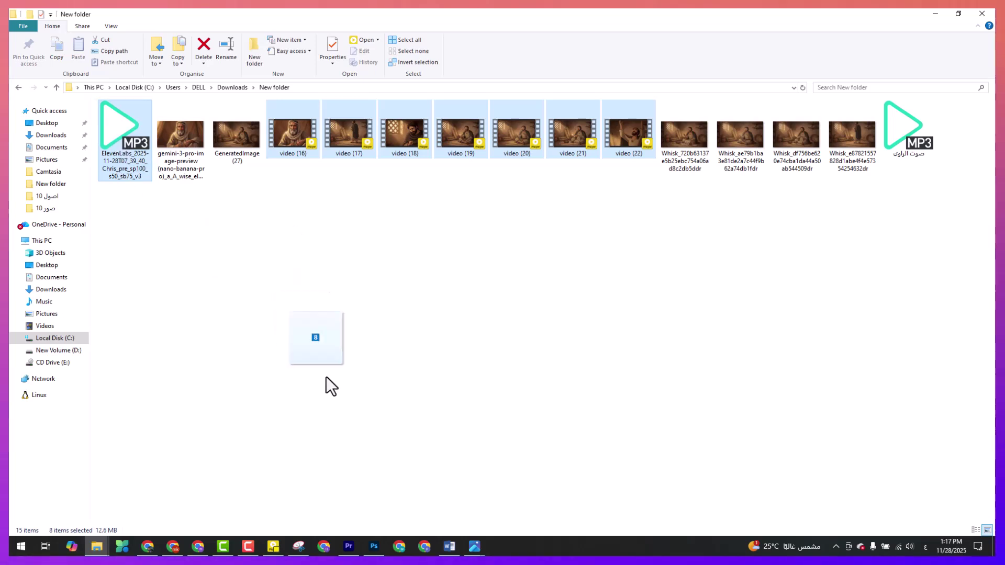
{"action": "left_click_drag", "start_coordinate": [352, 552], "coordinate": [366, 473]}
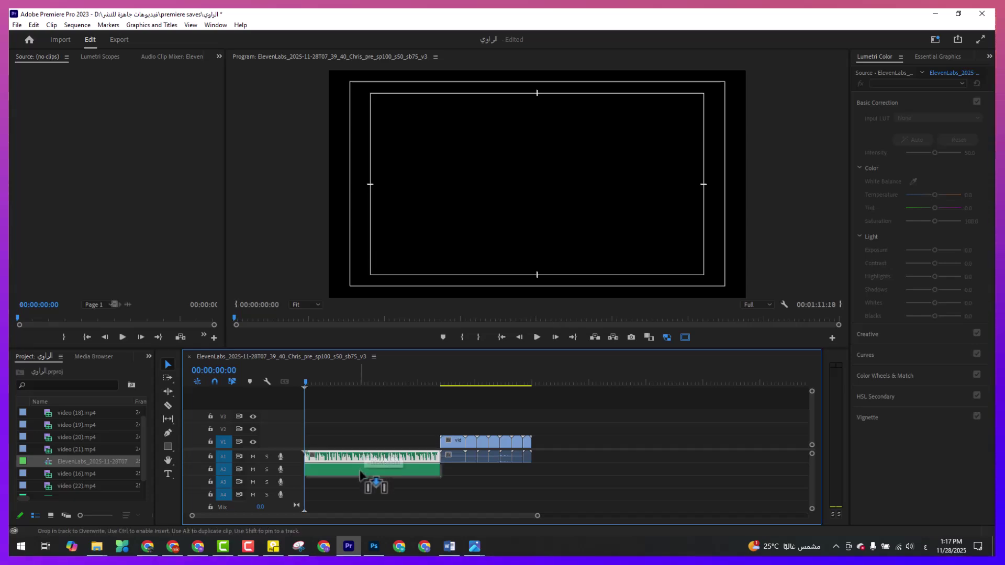
{"action": "left_click_drag", "start_coordinate": [603, 413], "coordinate": [311, 445]}
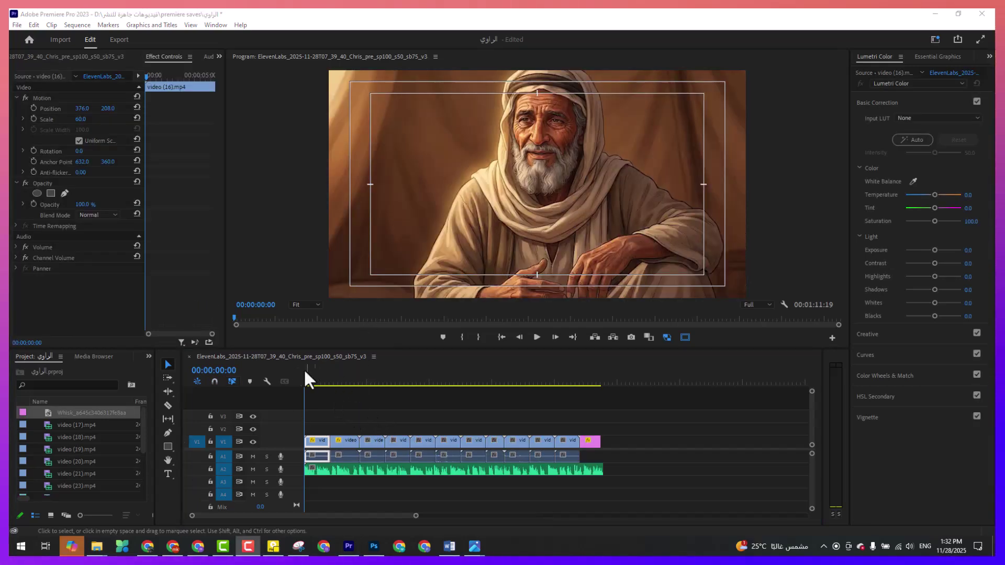
Step: Unlink the first video (16) clip and delete its own A1 audio
{"action": "mouse_move", "coordinate": [312, 378]}
{"action": "left_mouse_down"}
{"action": "mouse_move", "coordinate": [339, 380]}
{"action": "mouse_move", "coordinate": [319, 387]}
{"action": "left_mouse_up"}
{"action": "scroll", "coordinate": [322, 447], "scroll_direction": "up", "scroll_amount": 3}
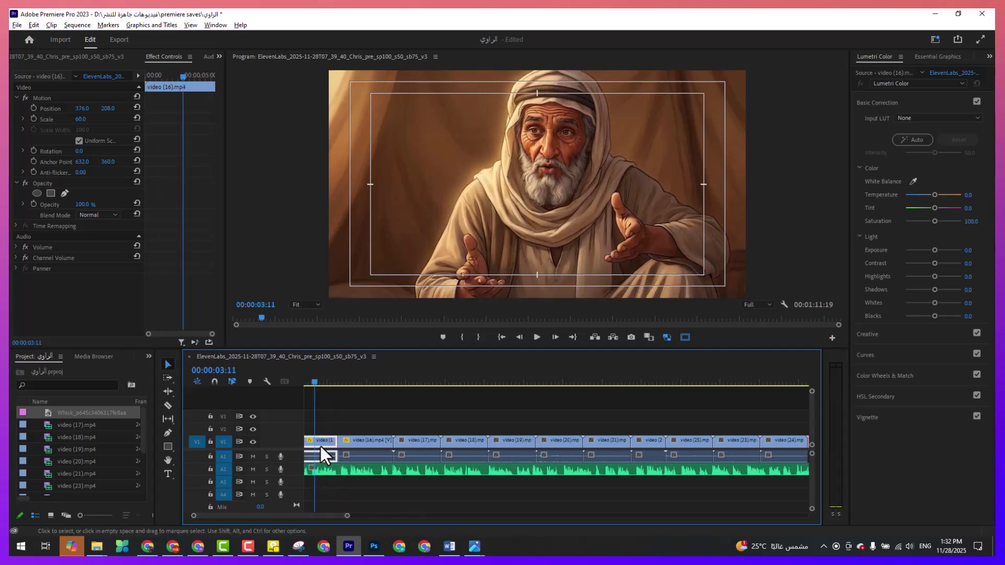
{"action": "left_click_drag", "start_coordinate": [317, 516], "coordinate": [277, 516]}
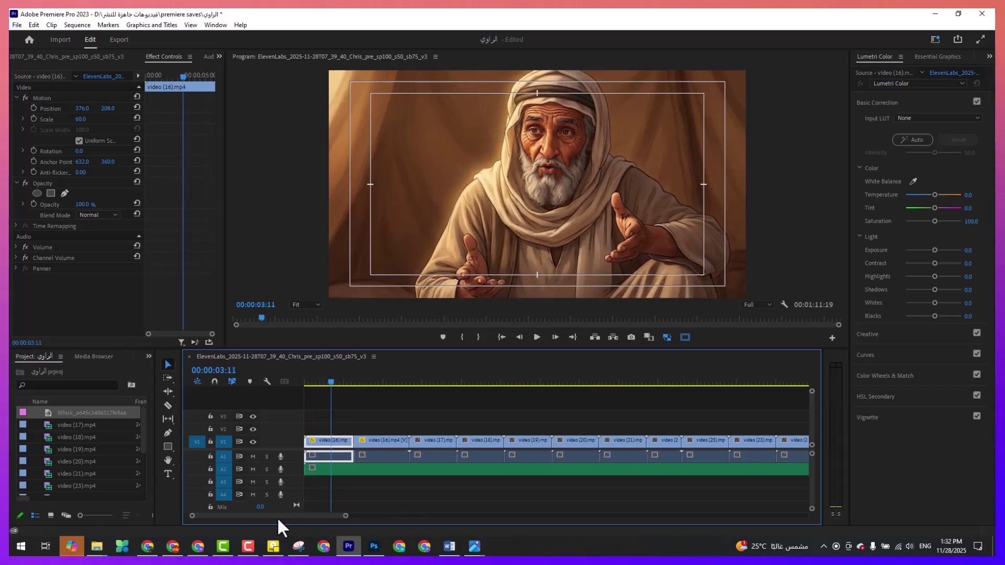
{"action": "right_click", "coordinate": [337, 459]}
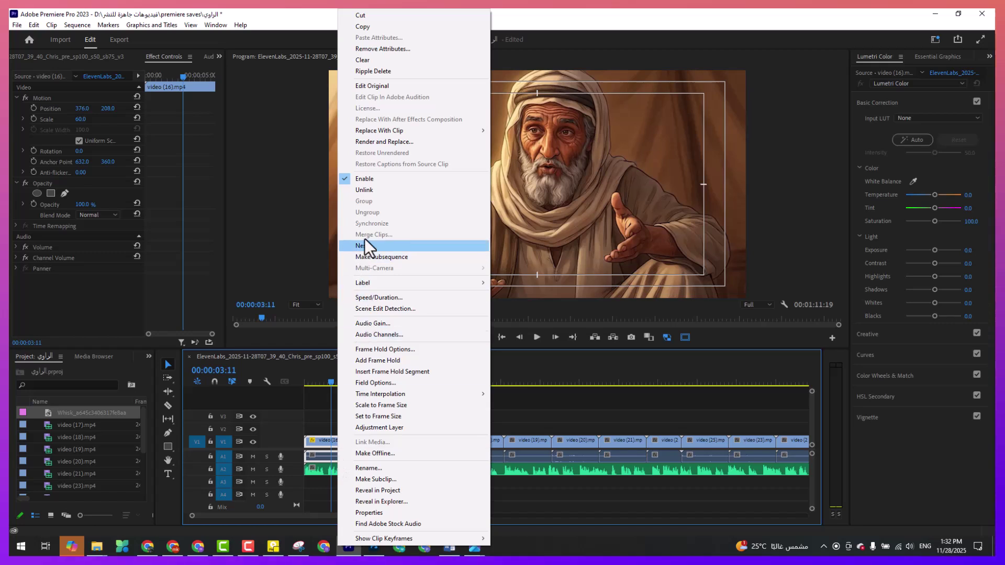
{"action": "left_click", "coordinate": [366, 190]}
{"action": "left_click", "coordinate": [339, 454]}
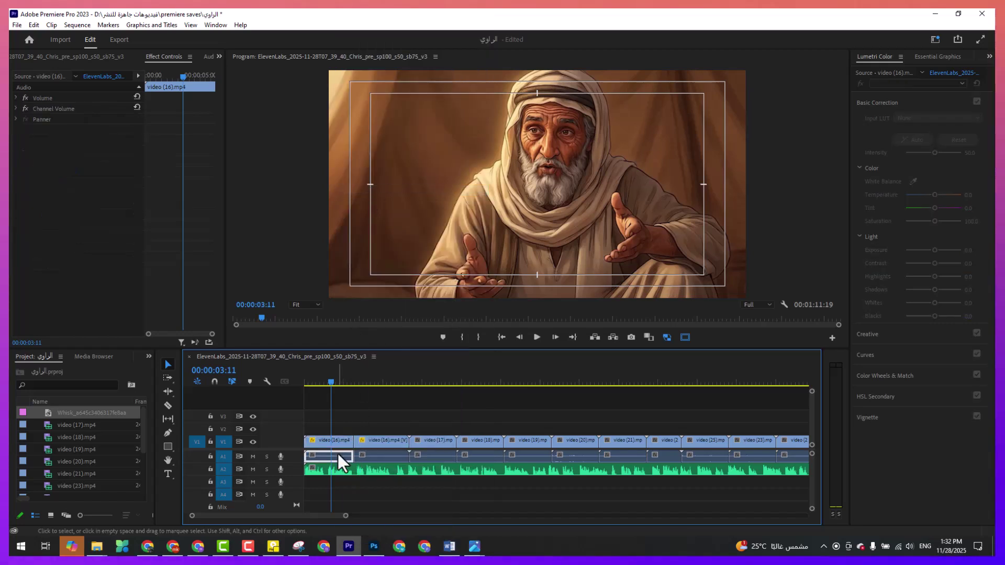
{"action": "key", "text": "Delete"}
Step: Move the other video (16) clip, delete its audio, and shift the following clips left
{"action": "left_click_drag", "start_coordinate": [306, 377], "coordinate": [242, 386]}
{"action": "key", "text": "space"}
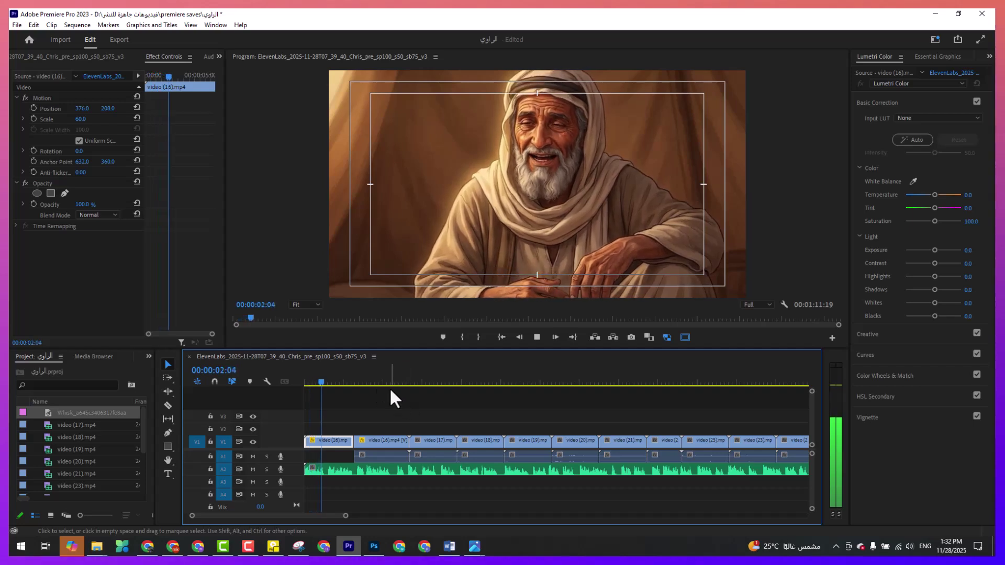
{"action": "key", "text": "minus"}
{"action": "key", "text": "minus"}
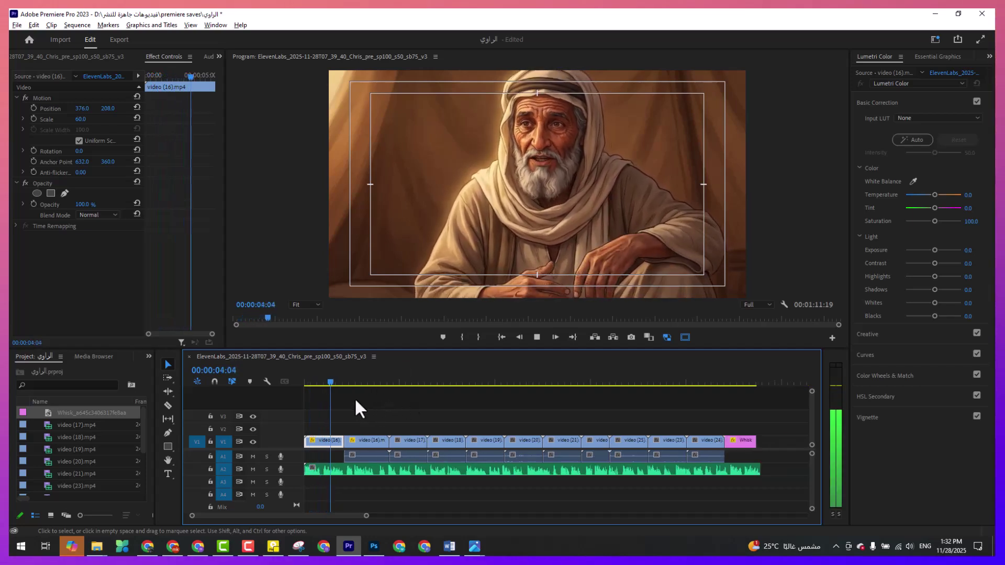
{"action": "left_click_drag", "start_coordinate": [350, 442], "coordinate": [693, 441]}
{"action": "right_click", "coordinate": [694, 442]}
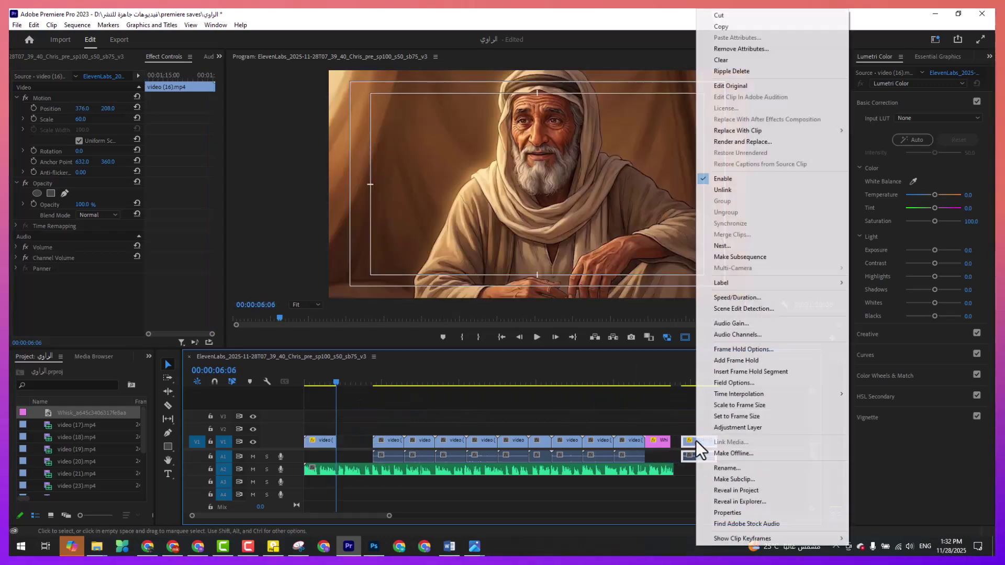
{"action": "left_click", "coordinate": [722, 190]}
{"action": "left_click", "coordinate": [699, 457]}
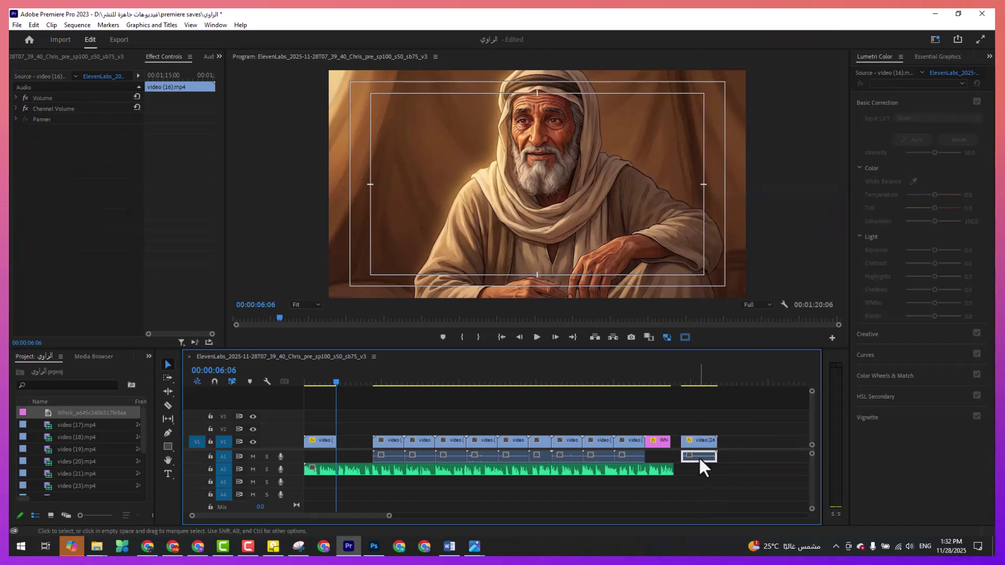
{"action": "key", "text": "Delete"}
{"action": "left_click_drag", "start_coordinate": [667, 411], "coordinate": [342, 441]}
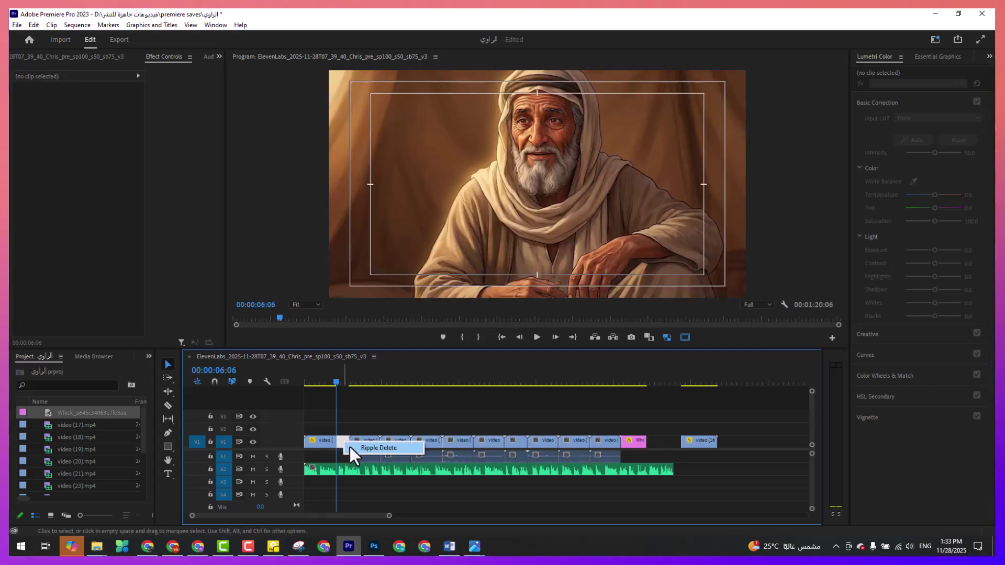
Step: Place the video (16) clip right after the pink Whisk clip, nudged slightly earlier
{"action": "left_click", "coordinate": [350, 447]}
{"action": "left_click", "coordinate": [680, 439]}
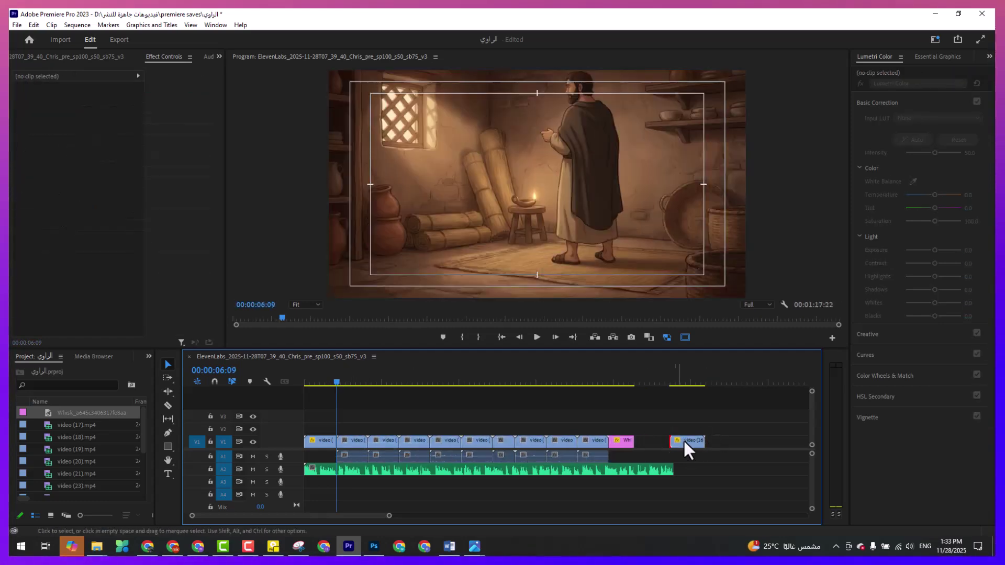
{"action": "left_click_drag", "start_coordinate": [690, 438], "coordinate": [657, 448]}
{"action": "scroll", "coordinate": [672, 442], "scroll_direction": "up", "scroll_amount": 5}
{"action": "left_click", "coordinate": [513, 380]}
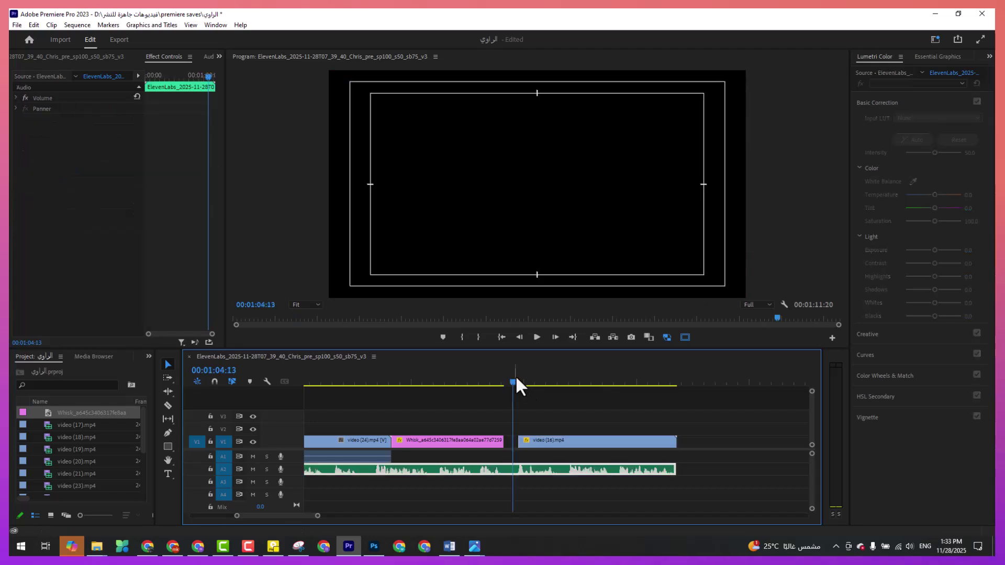
Step: Preview the sequence ending, then zoom out to see the whole sequence
{"action": "key", "text": "space"}
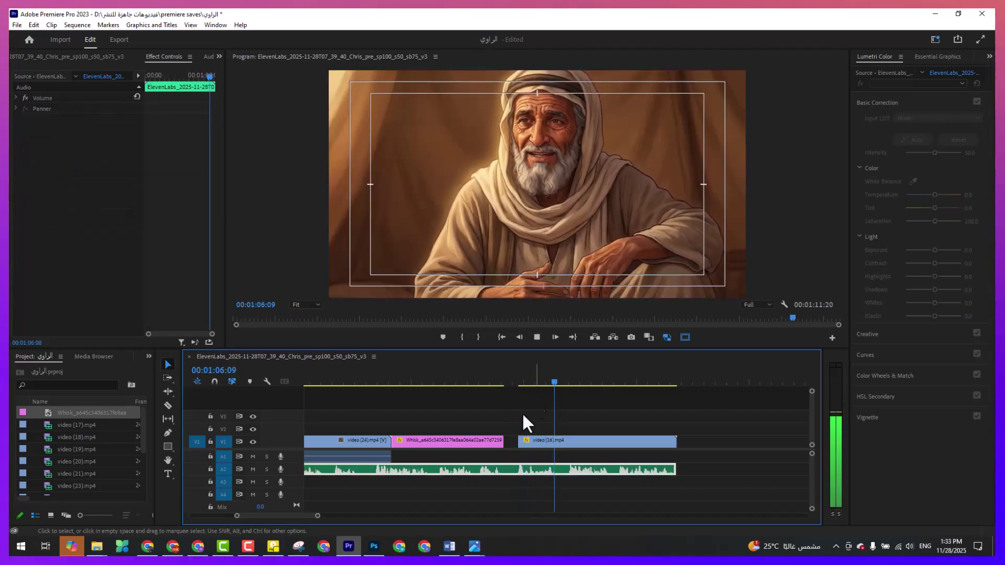
{"action": "scroll", "coordinate": [513, 413], "scroll_direction": "down", "scroll_amount": 5}
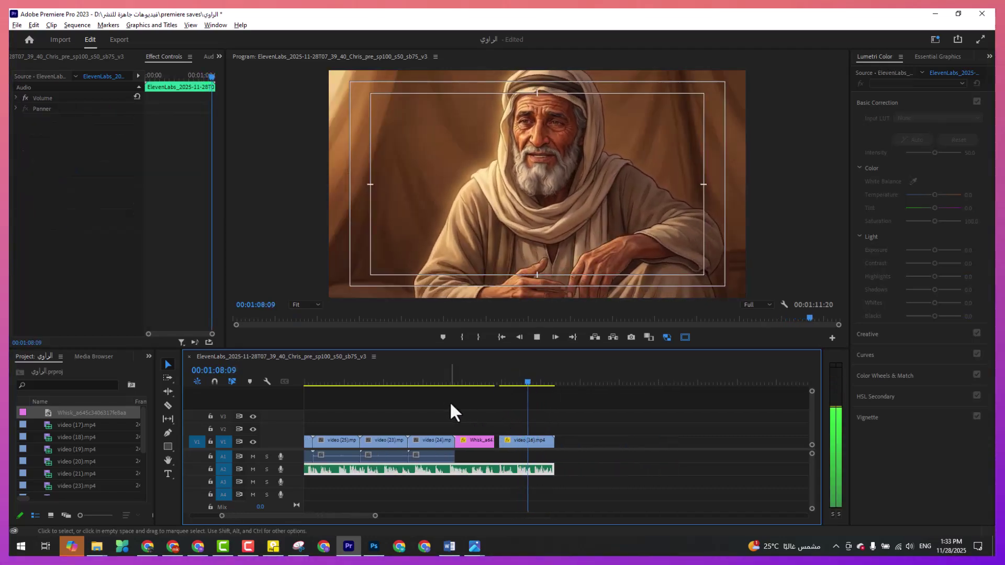
{"action": "scroll", "coordinate": [451, 404], "scroll_direction": "down", "scroll_amount": 3}
{"action": "scroll", "coordinate": [448, 406], "scroll_direction": "down", "scroll_amount": 1}
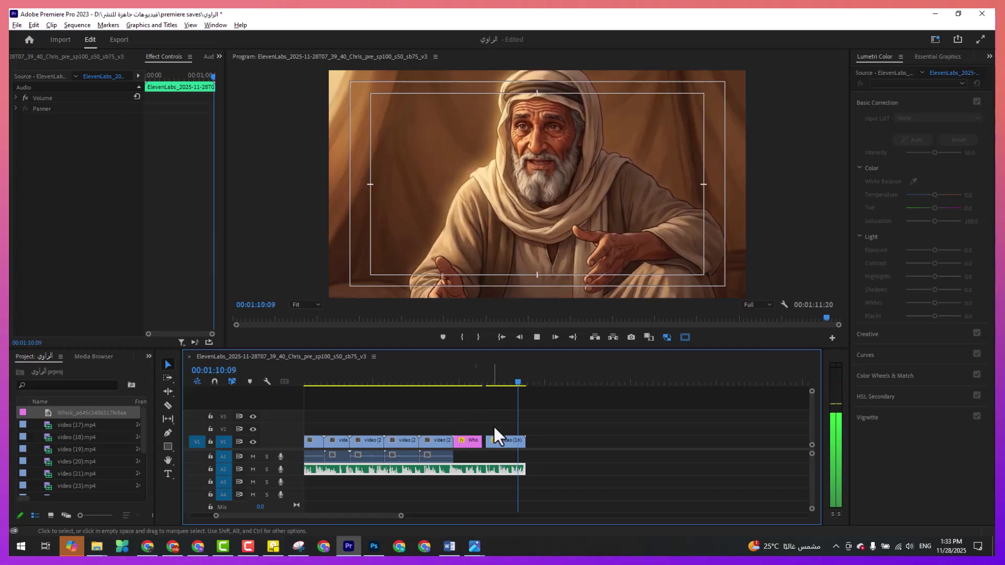
{"action": "scroll", "coordinate": [480, 424], "scroll_direction": "up", "scroll_amount": 3}
{"action": "key", "text": "space"}
{"action": "left_click_drag", "start_coordinate": [364, 516], "coordinate": [324, 518]}
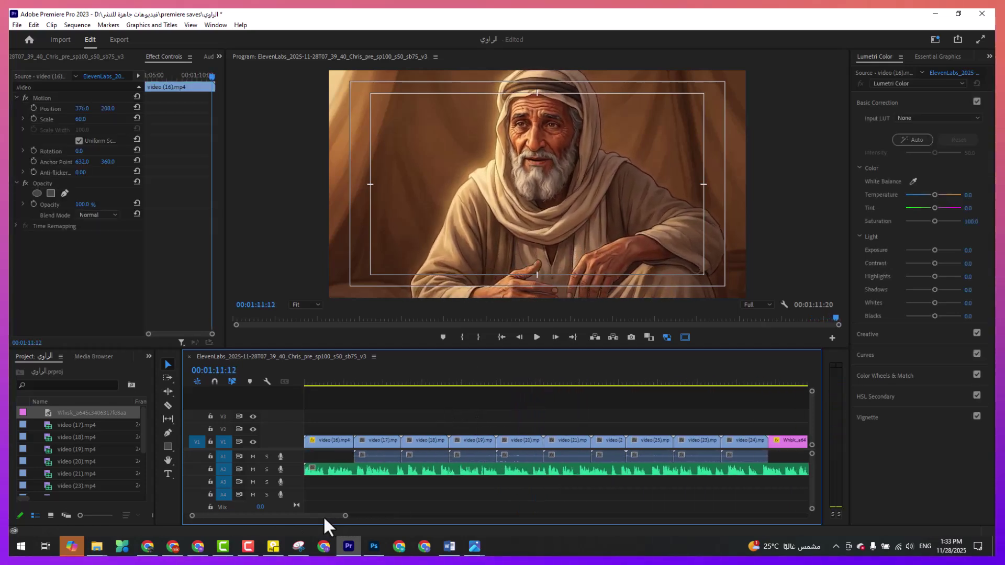
{"action": "key", "text": "minus"}
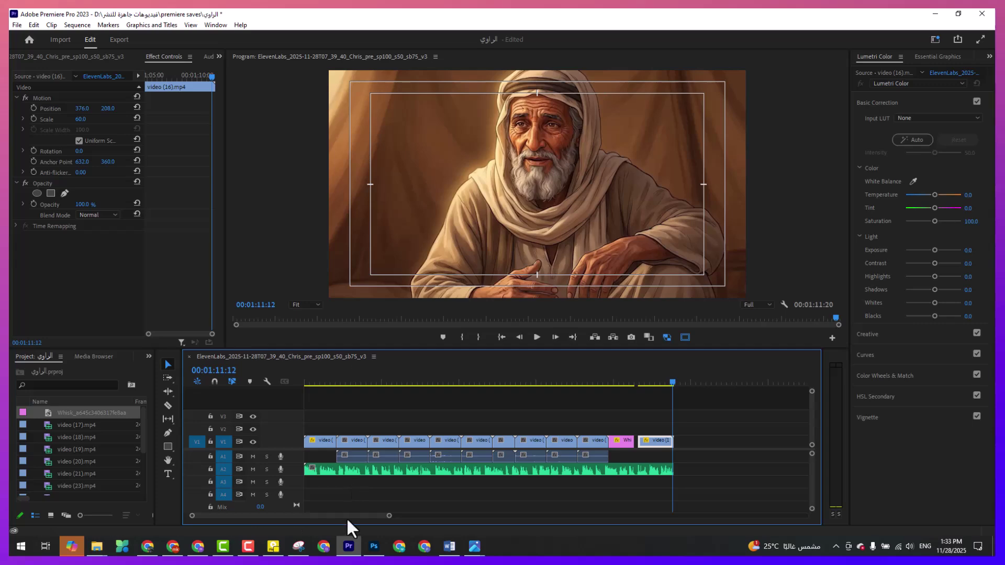
Step: Select the nine clips from about ten seconds in and unlink their audio
{"action": "left_click", "coordinate": [349, 381]}
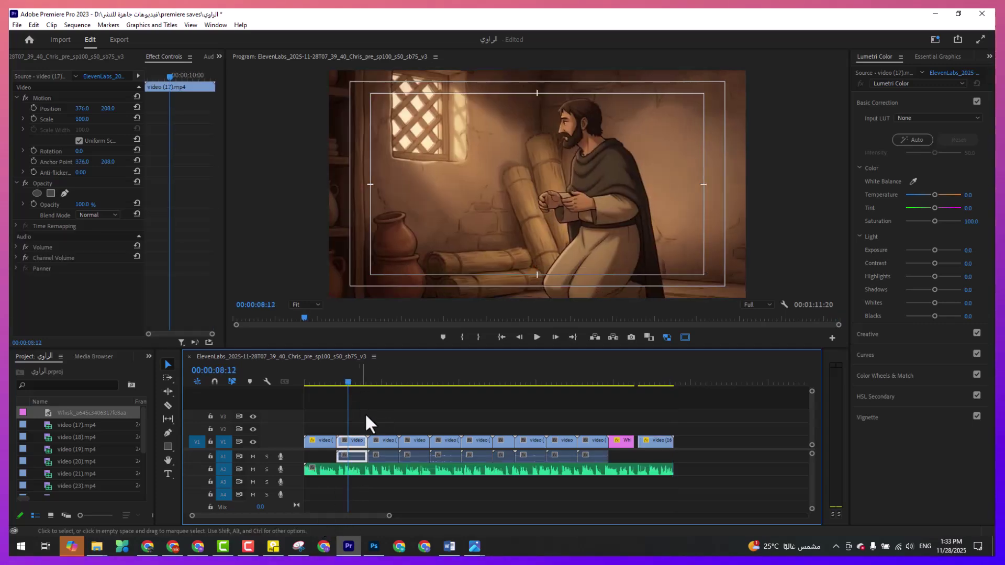
{"action": "mouse_move", "coordinate": [347, 382]}
{"action": "left_mouse_down"}
{"action": "mouse_move", "coordinate": [361, 382]}
{"action": "mouse_move", "coordinate": [336, 382]}
{"action": "mouse_move", "coordinate": [356, 387]}
{"action": "left_mouse_up"}
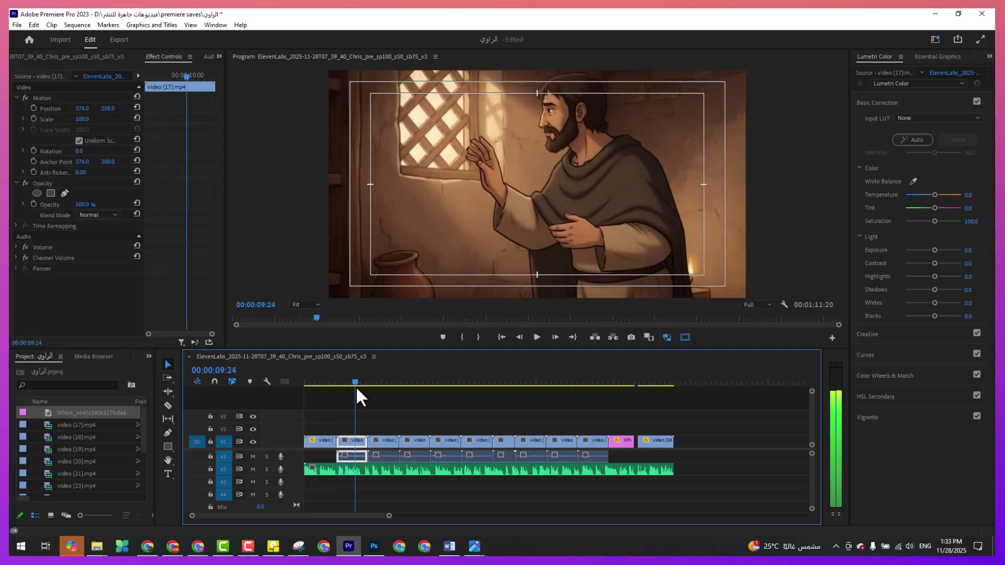
{"action": "left_click_drag", "start_coordinate": [596, 421], "coordinate": [346, 455]}
{"action": "right_click", "coordinate": [377, 450]}
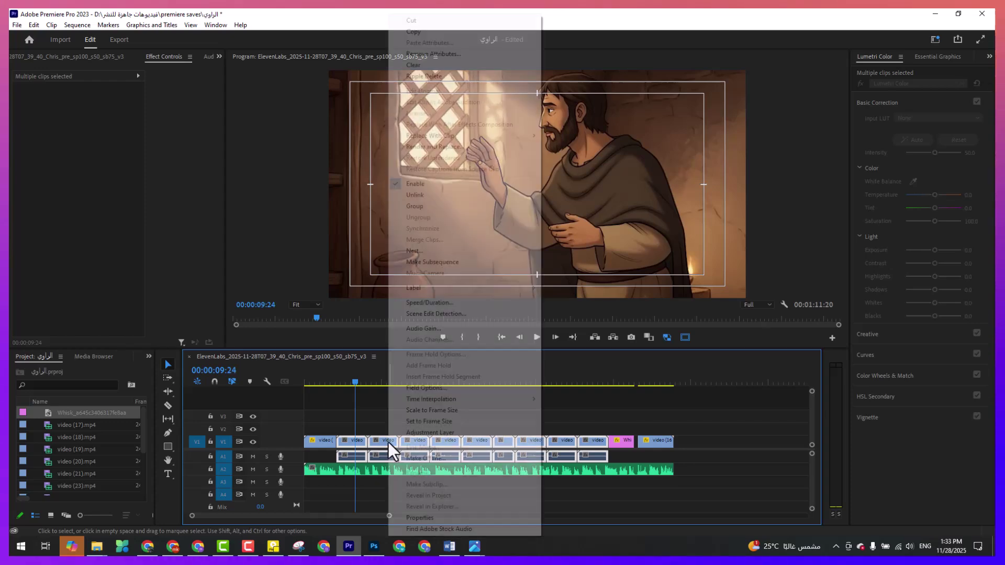
{"action": "left_click", "coordinate": [447, 189]}
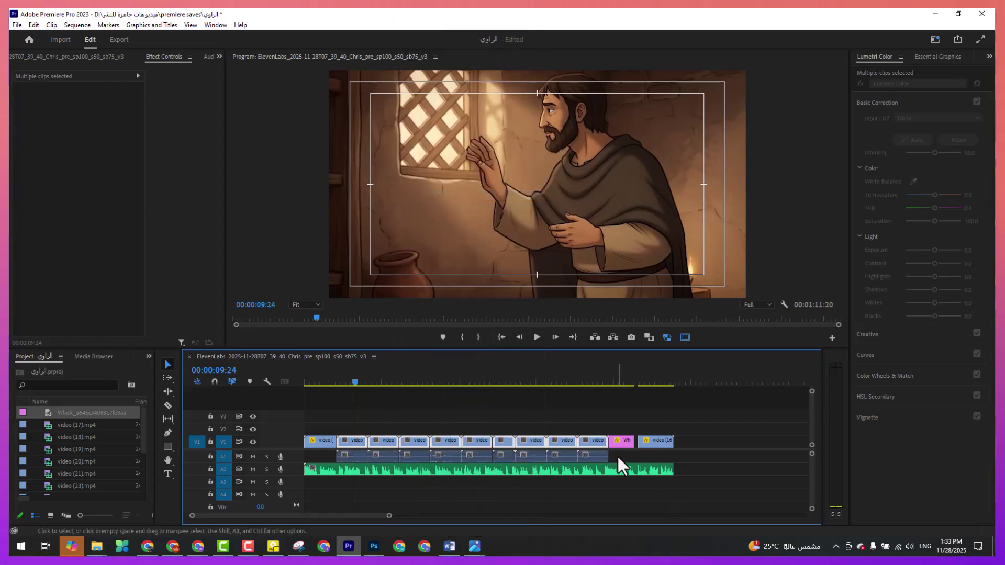
Step: Unlink the five clips before the 37-second mark and delete their A1 audio
{"action": "mouse_move", "coordinate": [482, 387]}
{"action": "left_mouse_down"}
{"action": "mouse_move", "coordinate": [473, 381]}
{"action": "mouse_move", "coordinate": [499, 383]}
{"action": "left_mouse_up"}
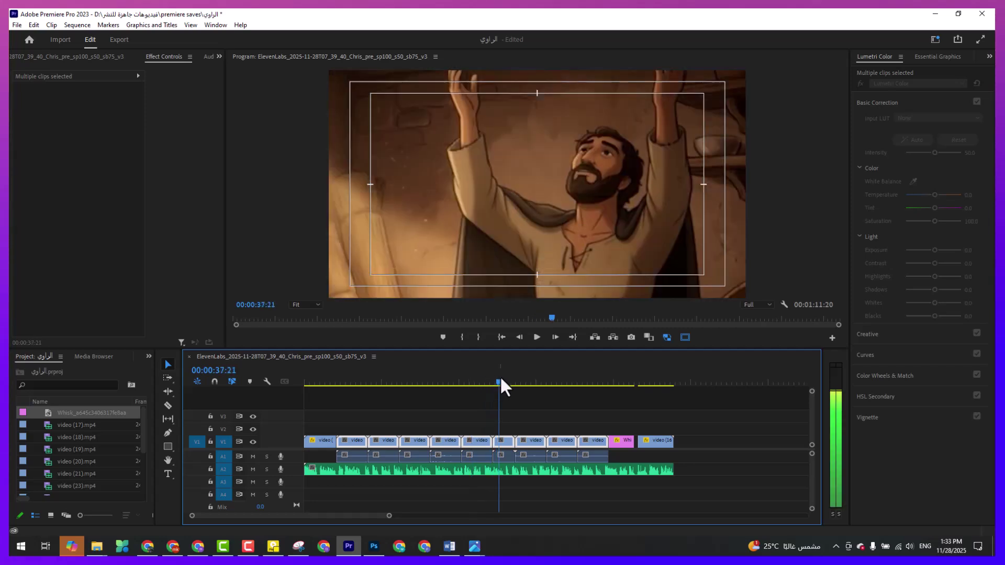
{"action": "key", "text": "space"}
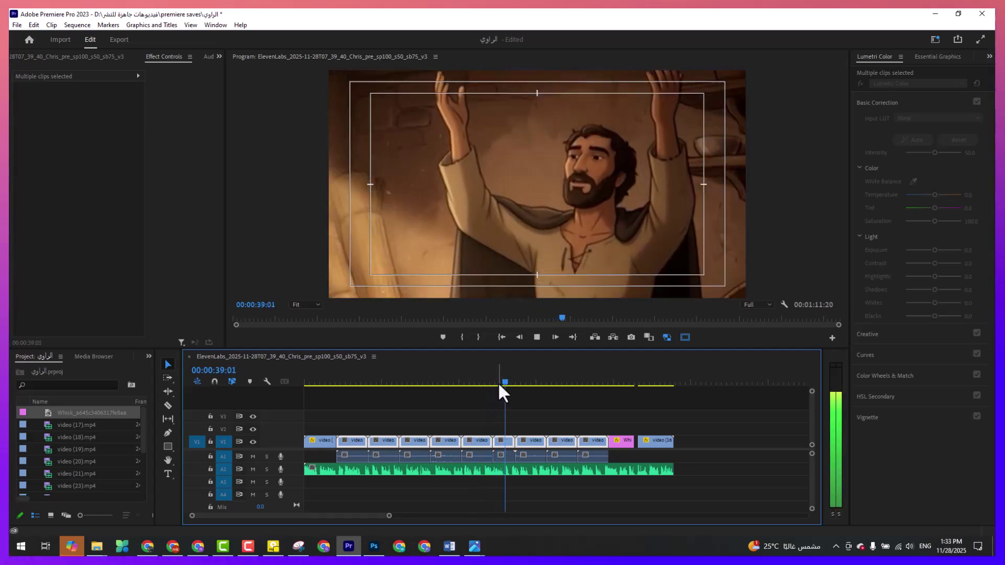
{"action": "key", "text": "space"}
{"action": "left_click", "coordinate": [501, 415]}
{"action": "left_click", "coordinate": [502, 440]}
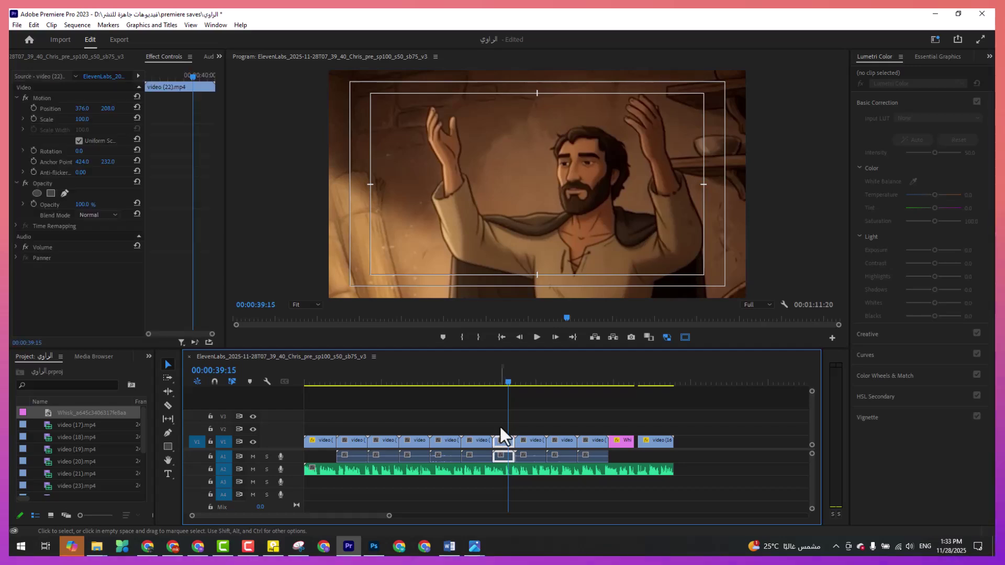
{"action": "left_click_drag", "start_coordinate": [480, 413], "coordinate": [356, 441]}
{"action": "right_click", "coordinate": [357, 441]}
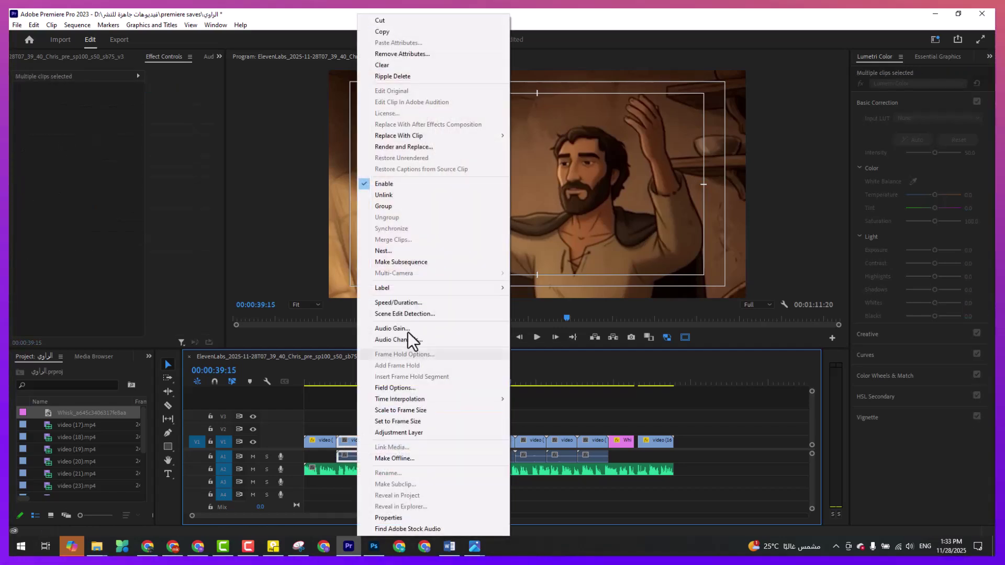
{"action": "left_click", "coordinate": [412, 198]}
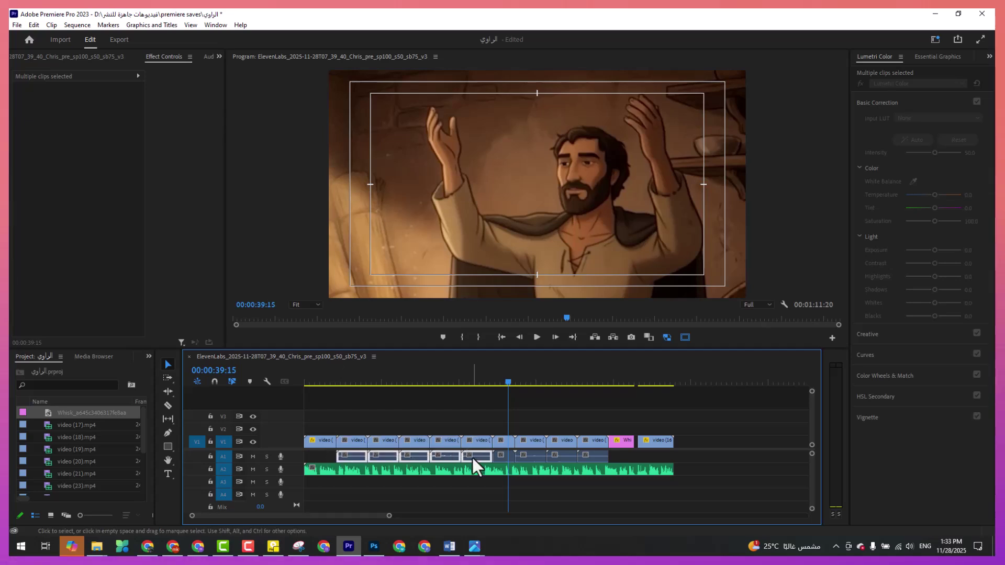
{"action": "key", "text": "Delete"}
Step: Unlink the remaining clips and select their leftover A1 audio pieces
{"action": "right_click", "coordinate": [535, 444]}
{"action": "left_click", "coordinate": [595, 196]}
{"action": "left_click_drag", "start_coordinate": [620, 454], "coordinate": [531, 458]}
Step: Delete the leftover A1 clip audio and scrub through the sequence to review the clips
{"action": "key", "text": "Delete"}
{"action": "left_click", "coordinate": [354, 378]}
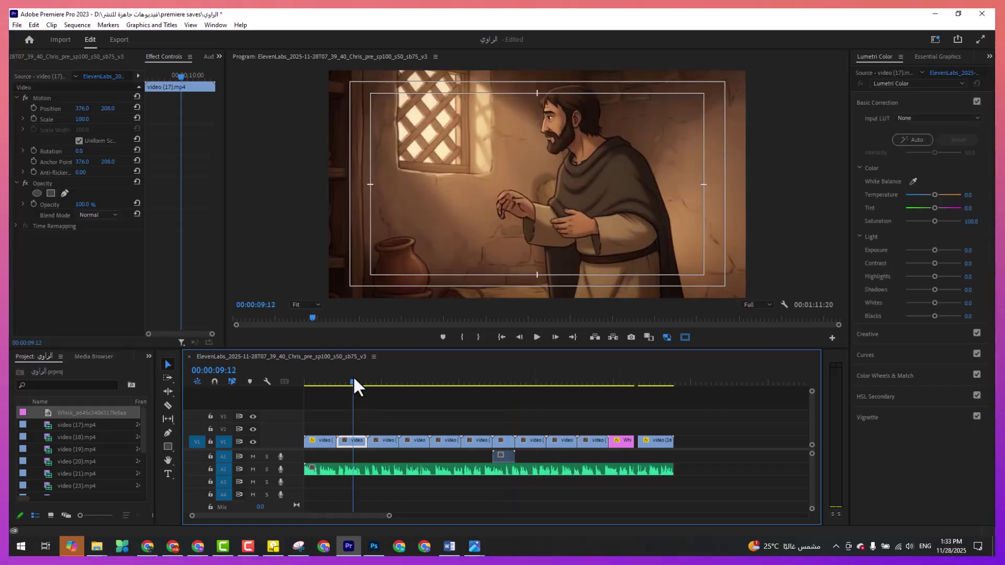
{"action": "left_click_drag", "start_coordinate": [354, 378], "coordinate": [416, 381]}
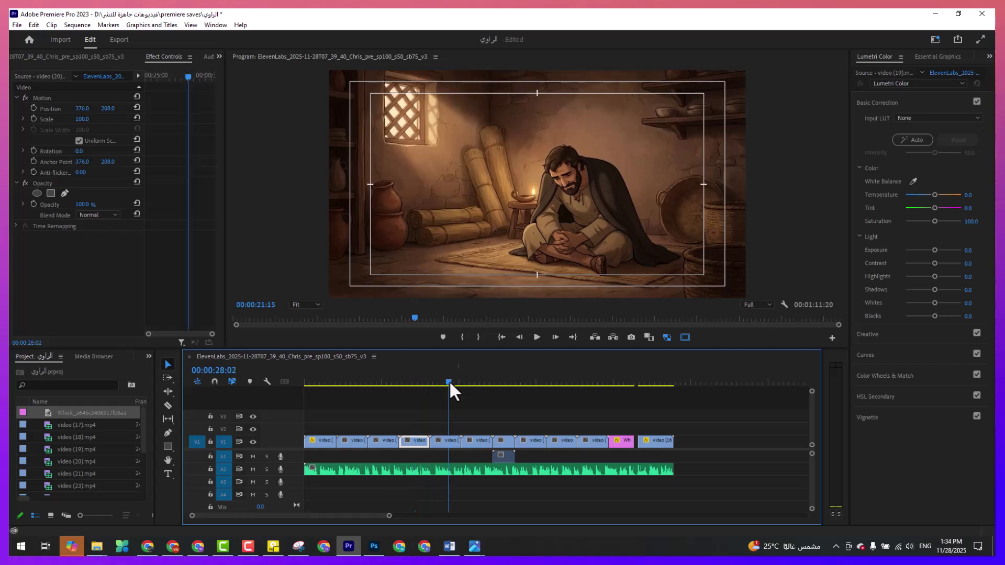
{"action": "left_click", "coordinate": [449, 379]}
{"action": "left_click", "coordinate": [472, 378]}
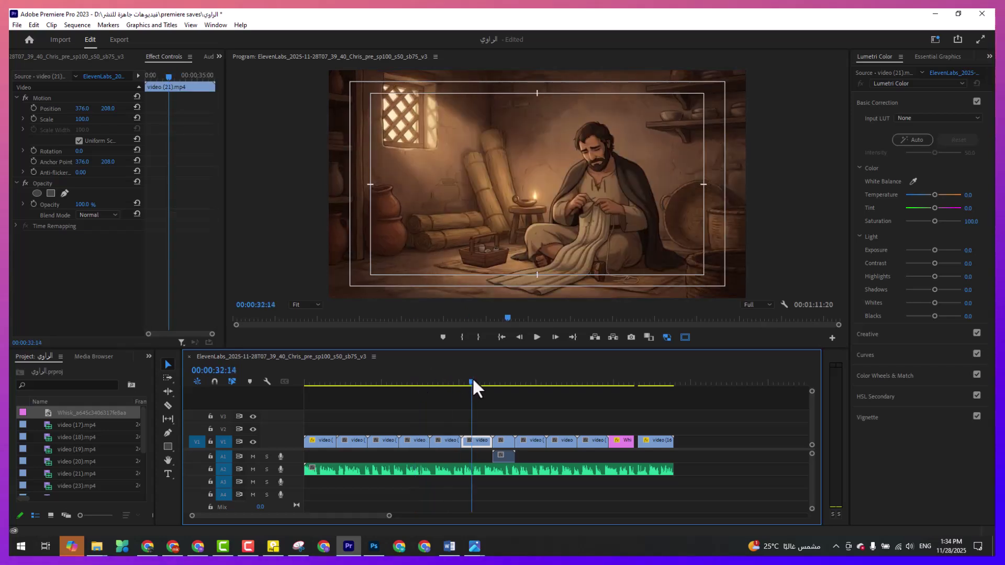
Step: Lift video (23) to a higher track and drop it into the V1 gap before video (22)
{"action": "left_click_drag", "start_coordinate": [470, 443], "coordinate": [649, 406]}
{"action": "left_click", "coordinate": [559, 380]}
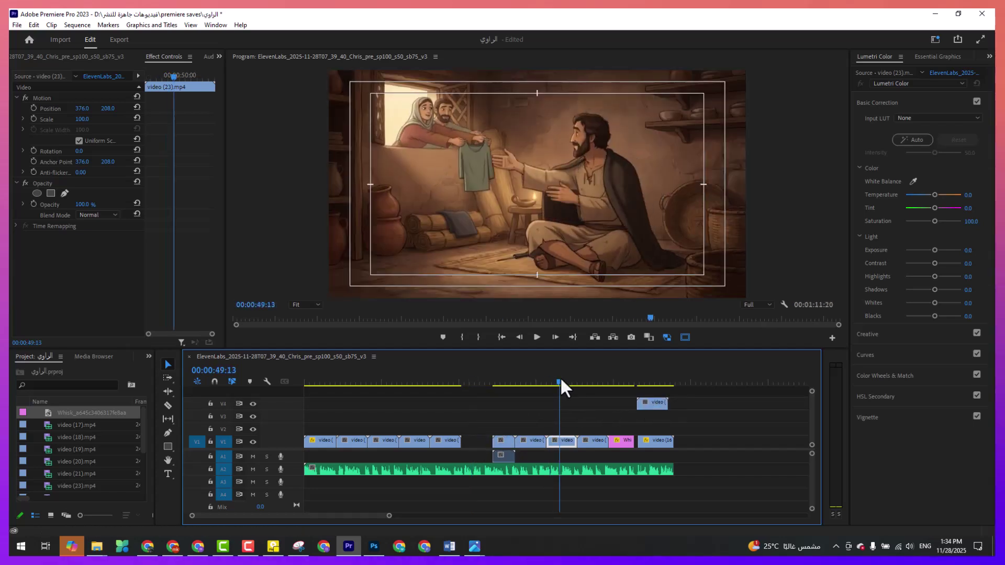
{"action": "left_click_drag", "start_coordinate": [564, 441], "coordinate": [470, 441]}
{"action": "scroll", "coordinate": [476, 420], "scroll_direction": "up", "scroll_amount": 2}
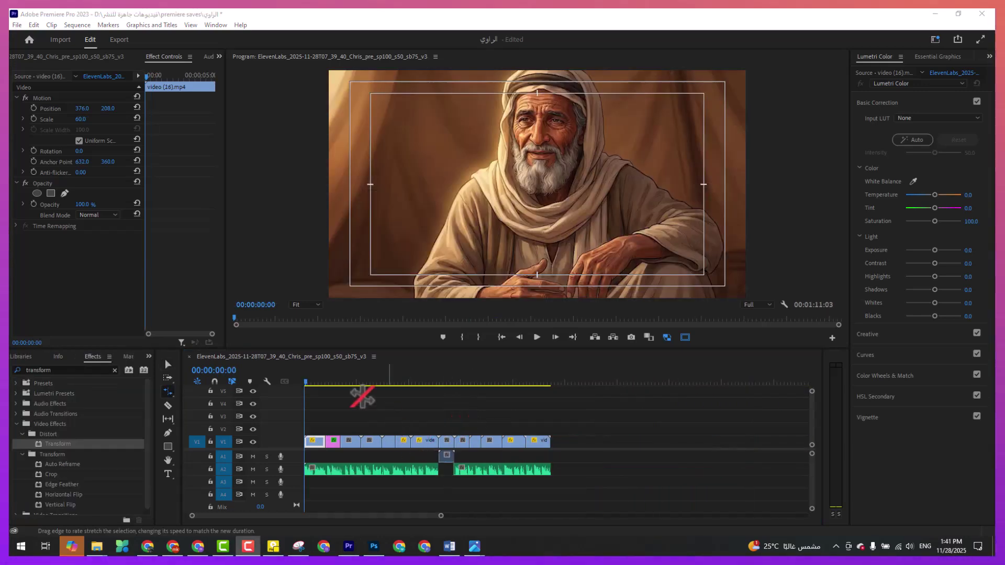
Step: Scrub the later scenes, then place Very Emotional Sad Flute from the Project panel after the clips
{"action": "left_click", "coordinate": [385, 382]}
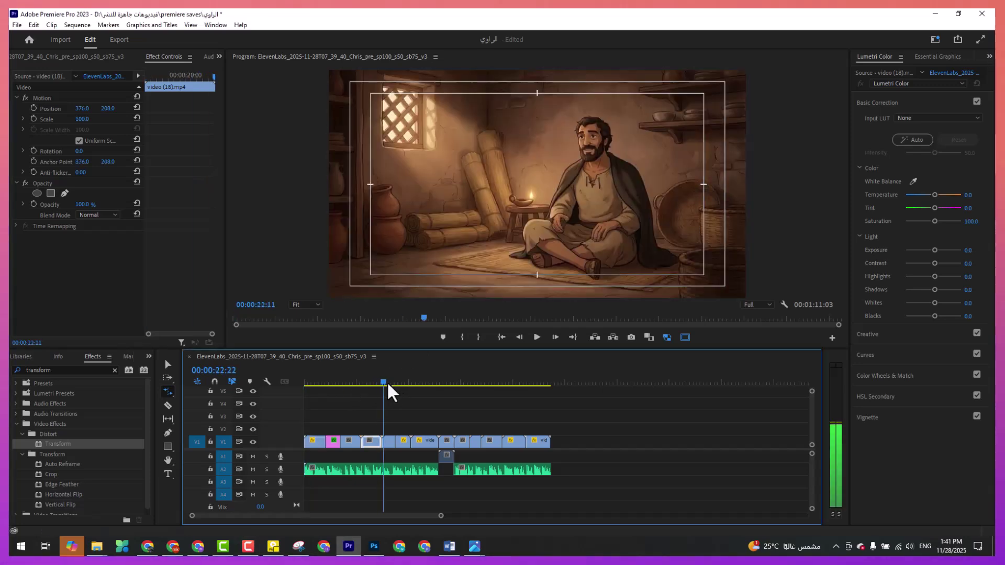
{"action": "left_click_drag", "start_coordinate": [412, 384], "coordinate": [483, 394]}
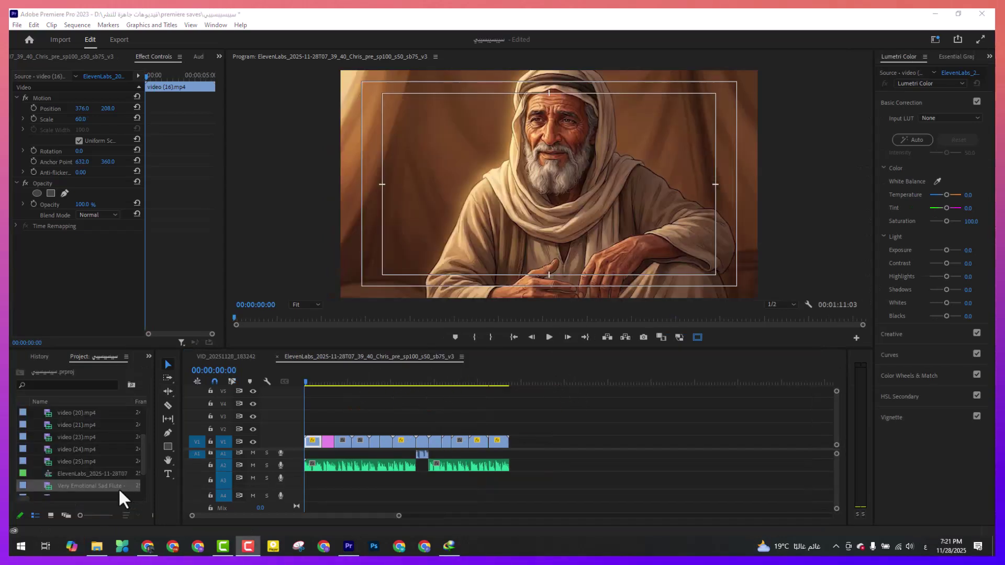
{"action": "left_click_drag", "start_coordinate": [119, 487], "coordinate": [587, 447]}
Step: Unlink the flute clip, delete its video part, and play the music
{"action": "right_click", "coordinate": [614, 429]}
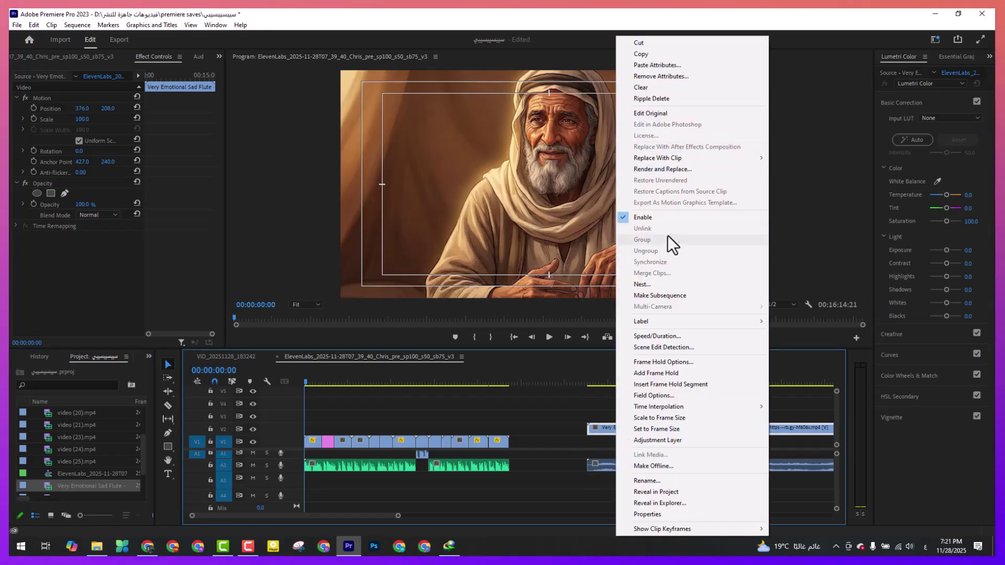
{"action": "left_click", "coordinate": [593, 428]}
{"action": "key", "text": "Delete"}
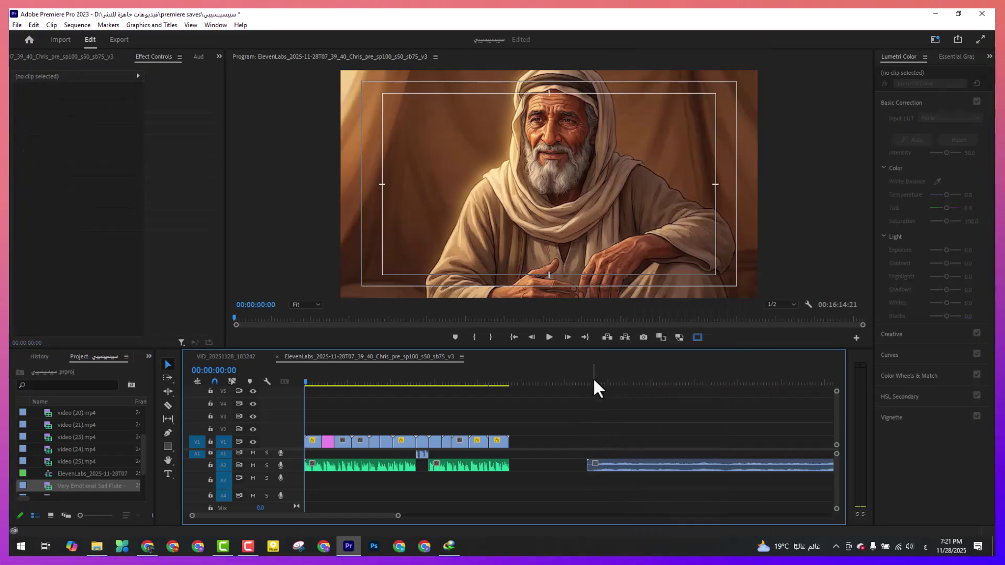
{"action": "left_click", "coordinate": [593, 382]}
{"action": "key", "text": "space"}
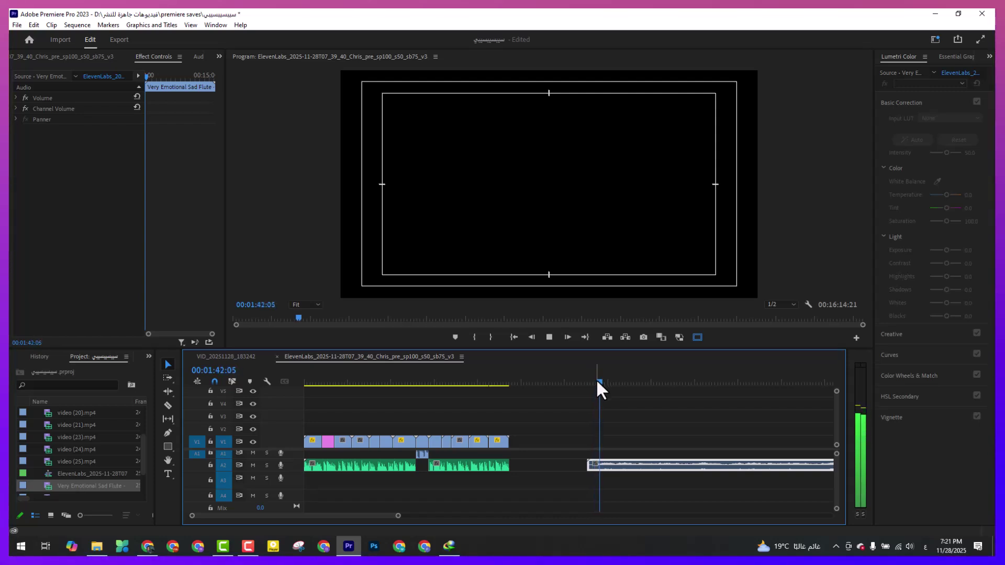
{"action": "key", "text": "space"}
Step: Enlarge the music track, split the clip near its start, and remove the opening piece
{"action": "scroll", "coordinate": [593, 465], "scroll_direction": "up", "scroll_amount": 4}
{"action": "scroll", "coordinate": [559, 469], "scroll_direction": "up", "scroll_amount": 1}
{"action": "left_click_drag", "start_coordinate": [294, 471], "coordinate": [296, 496]}
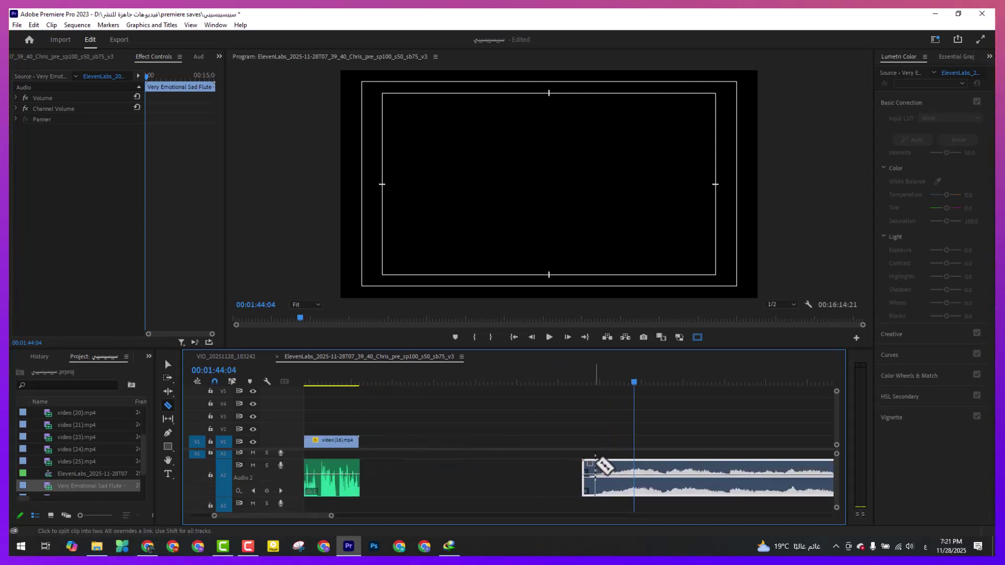
{"action": "left_click", "coordinate": [595, 467]}
{"action": "right_click", "coordinate": [589, 464]}
{"action": "left_click", "coordinate": [642, 33]}
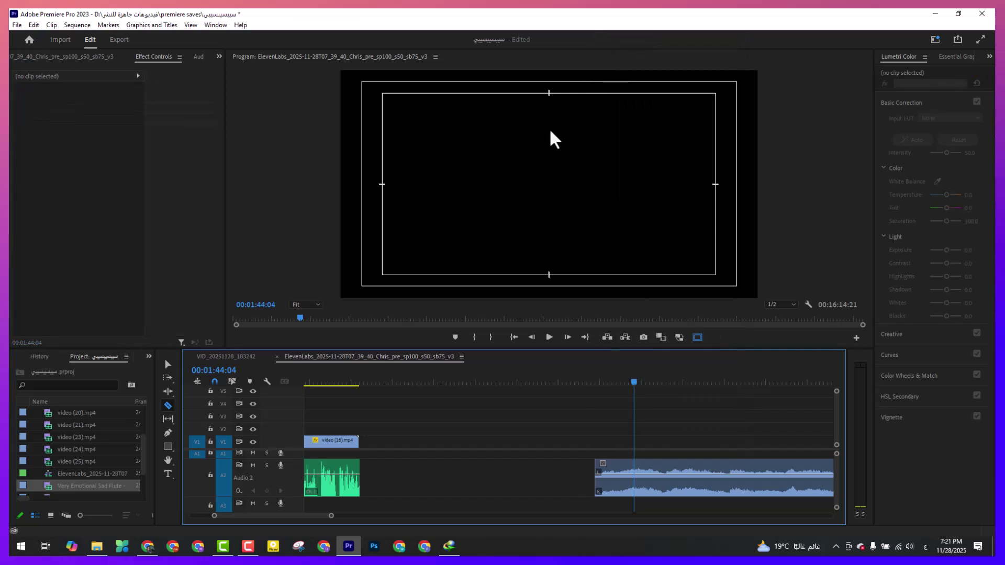
Step: Zoom out and drag the flute audio onto A3 at 00:00:00:00
{"action": "key", "text": "v"}
{"action": "key", "text": "minus"}
{"action": "key", "text": "minus"}
{"action": "left_click_drag", "start_coordinate": [504, 493], "coordinate": [231, 513]}
{"action": "scroll", "coordinate": [465, 505], "scroll_direction": "down", "scroll_amount": 5}
{"action": "left_click_drag", "start_coordinate": [303, 516], "coordinate": [202, 518]}
Step: Play the opening with music from Home, then shorten the A2 narration lane and enlarge A3
{"action": "key", "text": "Home"}
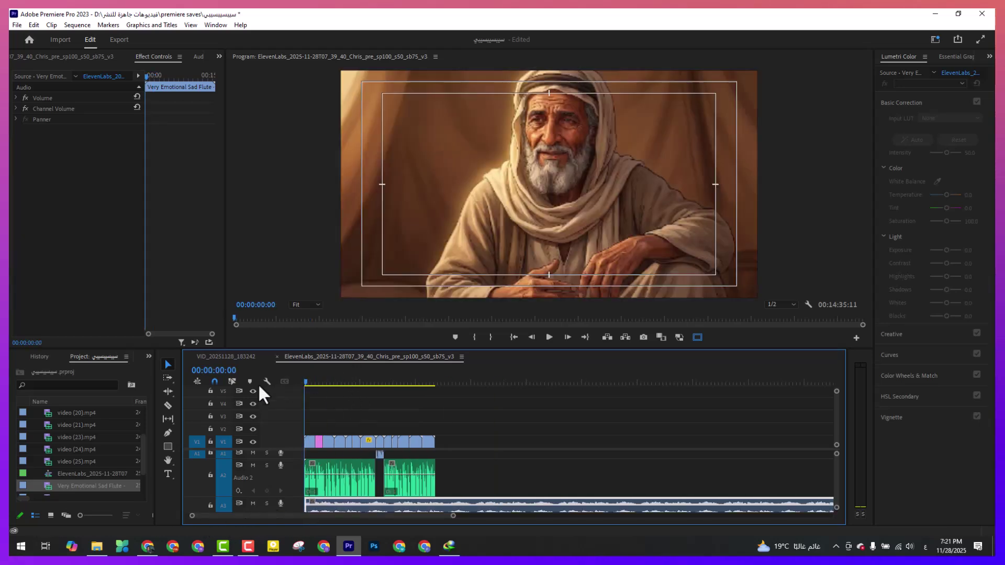
{"action": "key", "text": "space"}
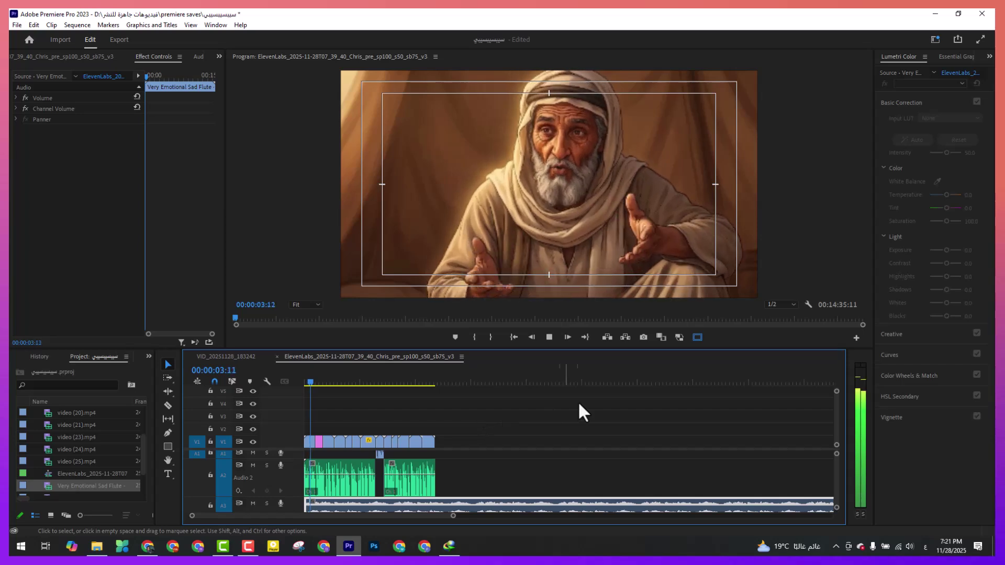
{"action": "scroll", "coordinate": [332, 474], "scroll_direction": "up", "scroll_amount": 4}
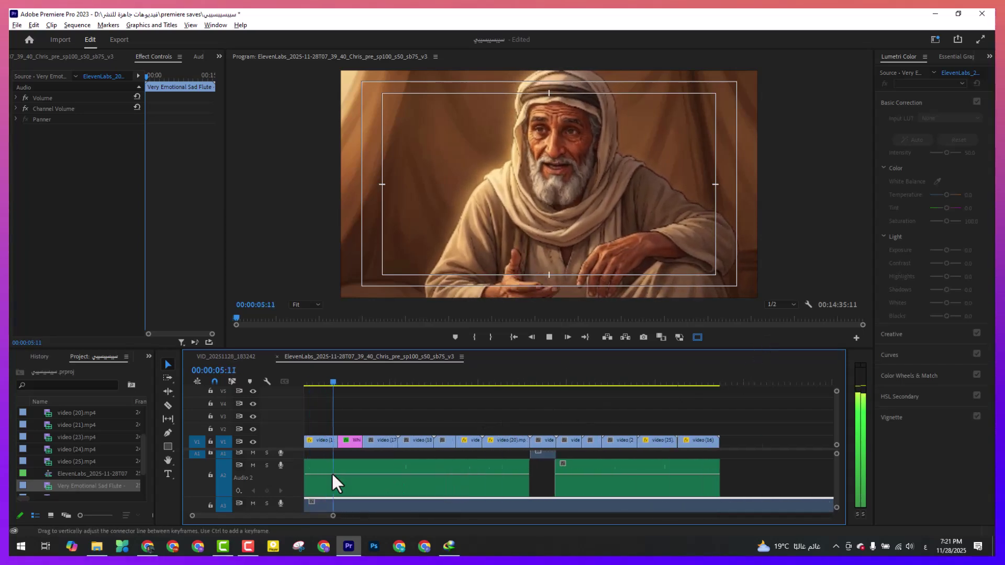
{"action": "key", "text": "space"}
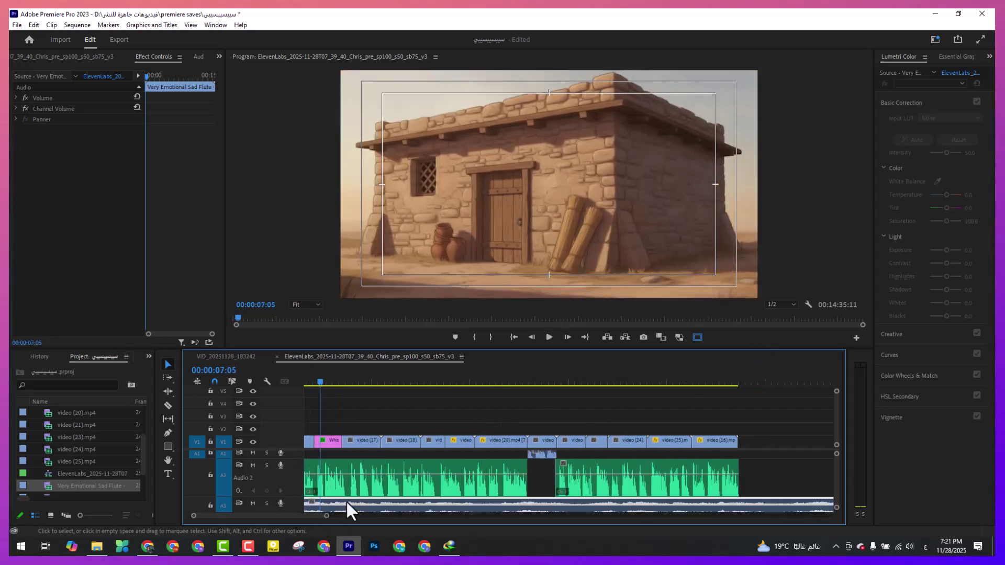
{"action": "scroll", "coordinate": [358, 473], "scroll_direction": "up", "scroll_amount": 1}
{"action": "left_click_drag", "start_coordinate": [289, 497], "coordinate": [286, 464]}
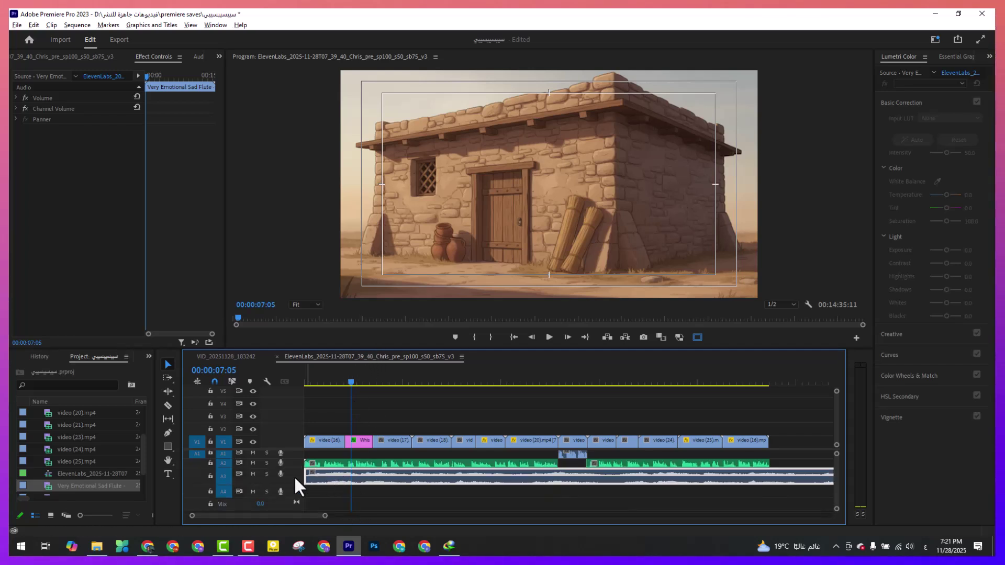
{"action": "scroll", "coordinate": [294, 475], "scroll_direction": "up", "scroll_amount": 2}
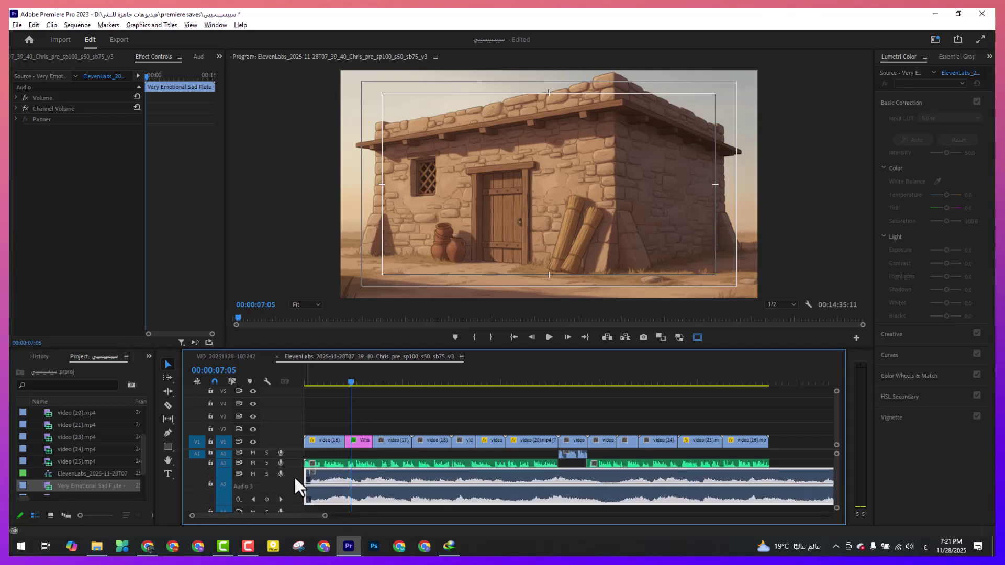
Step: Drop the music to -5.3 dB and expand Volume in its Effect Controls
{"action": "double_click", "coordinate": [353, 483]}
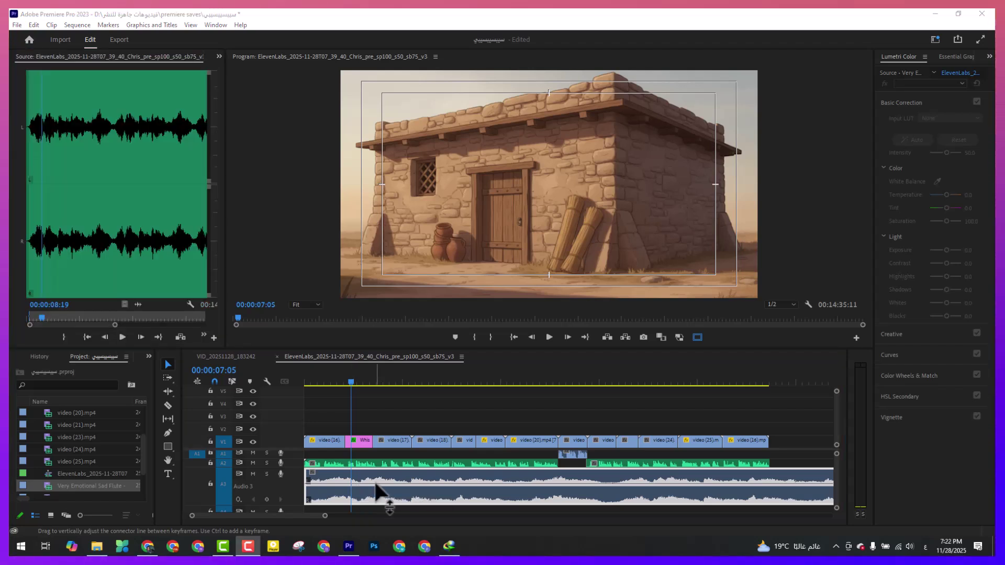
{"action": "left_click_drag", "start_coordinate": [375, 483], "coordinate": [385, 507]}
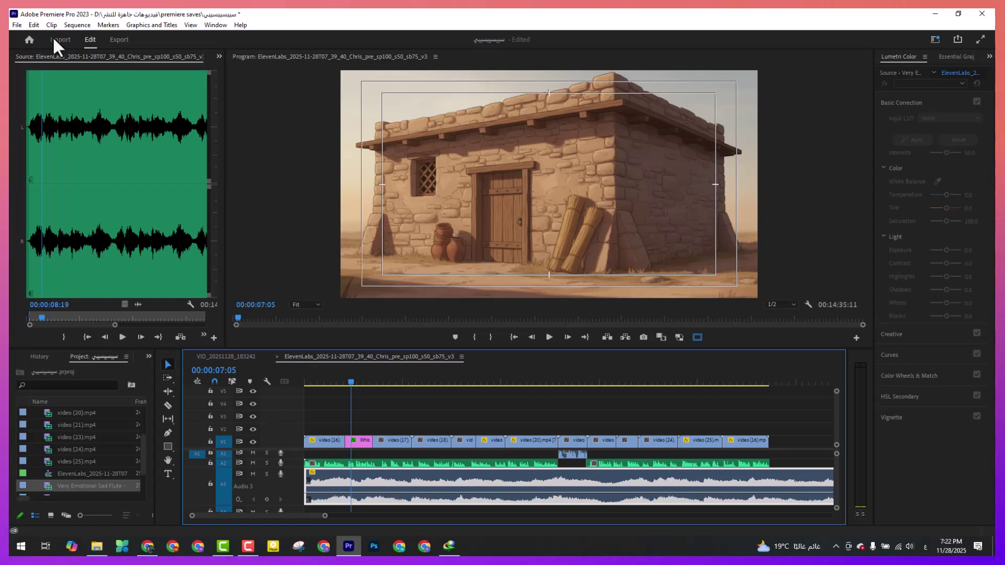
{"action": "left_click", "coordinate": [219, 56]}
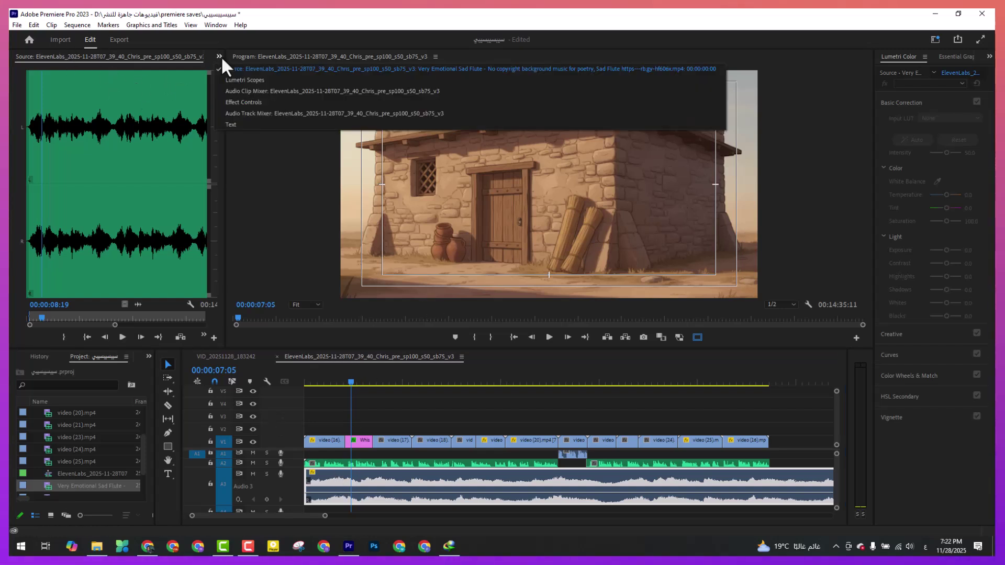
{"action": "left_click", "coordinate": [243, 102]}
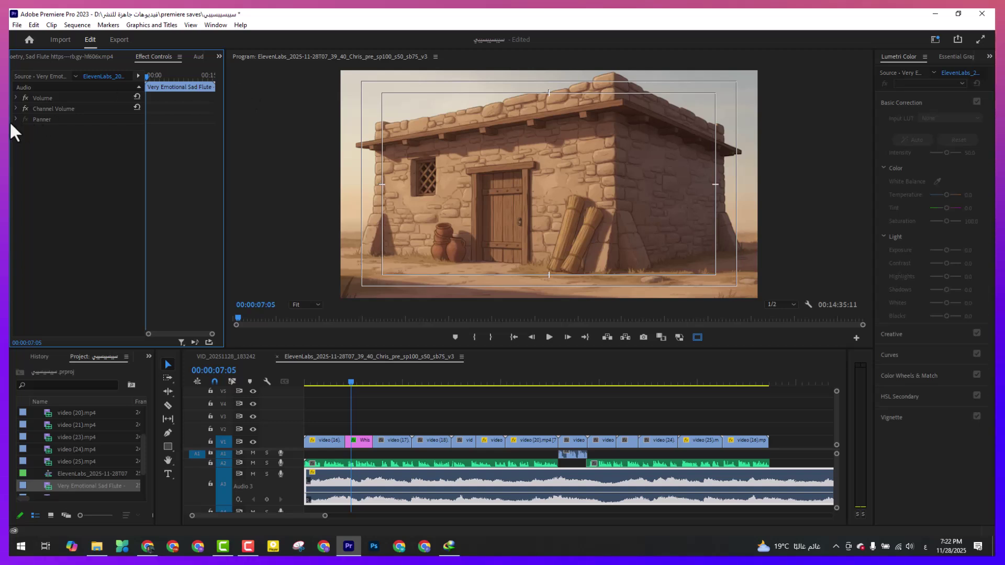
{"action": "left_click", "coordinate": [16, 98]}
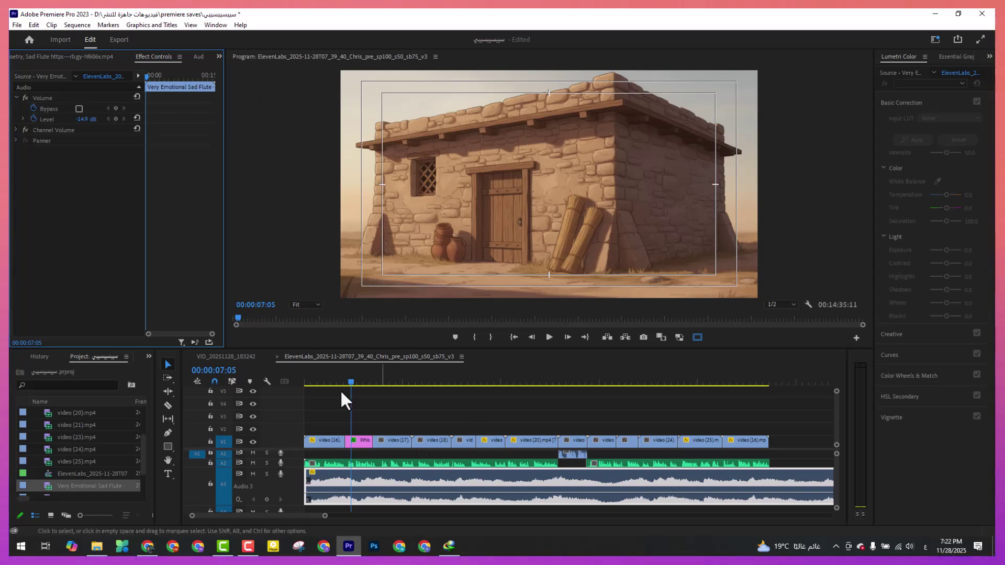
Step: Keyframe Level at 00:00:08:02 and at the start (-7.4 dB), lower the later keyframe, then play
{"action": "mouse_move", "coordinate": [346, 384]}
{"action": "left_mouse_down"}
{"action": "mouse_move", "coordinate": [336, 388]}
{"action": "mouse_move", "coordinate": [355, 391]}
{"action": "mouse_move", "coordinate": [338, 396]}
{"action": "mouse_move", "coordinate": [357, 396]}
{"action": "left_mouse_up"}
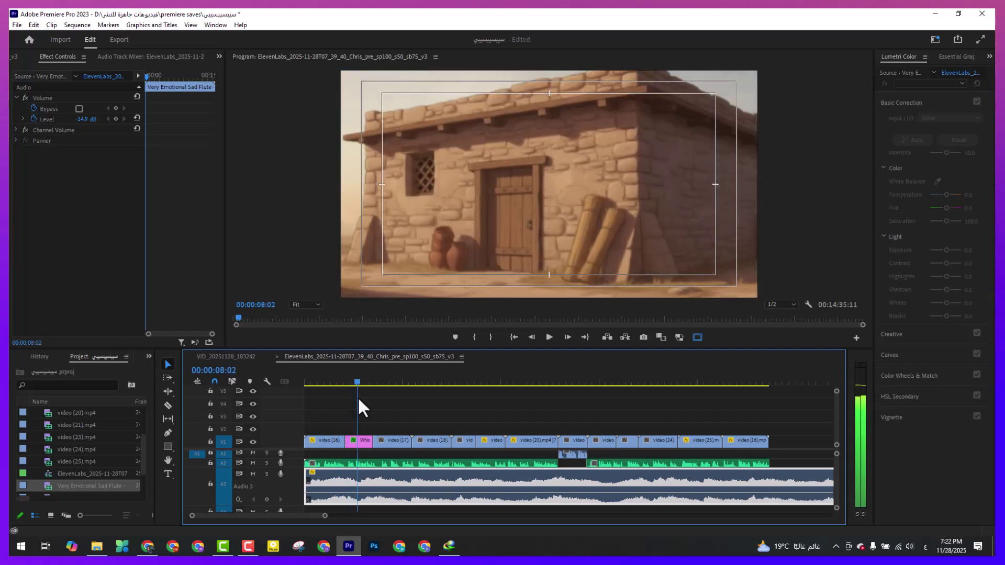
{"action": "left_click", "coordinate": [115, 119]}
{"action": "left_click_drag", "start_coordinate": [356, 384], "coordinate": [302, 396]}
{"action": "left_click_drag", "start_coordinate": [85, 120], "coordinate": [124, 120]}
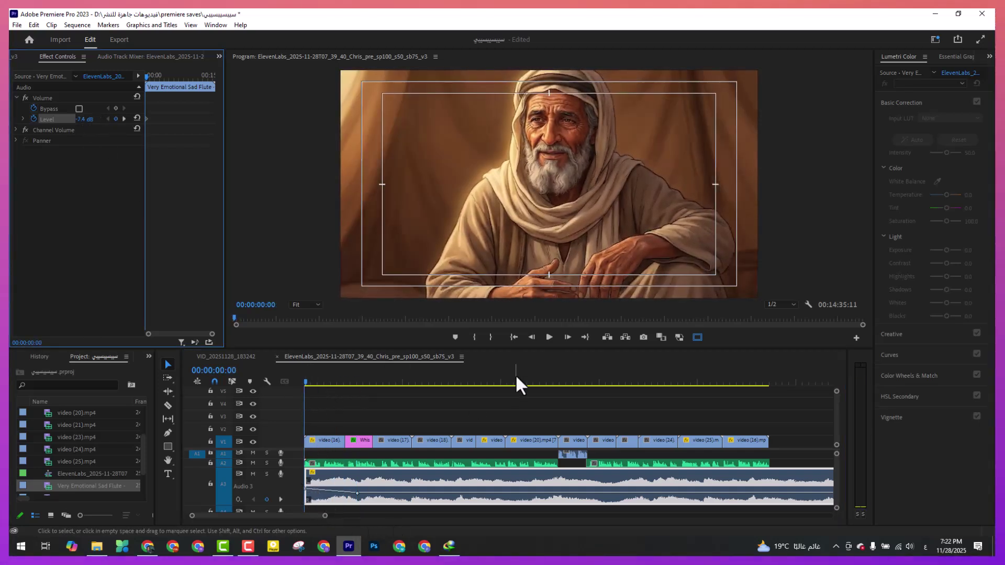
{"action": "left_click", "coordinate": [357, 493]}
{"action": "left_click_drag", "start_coordinate": [356, 494], "coordinate": [355, 496]}
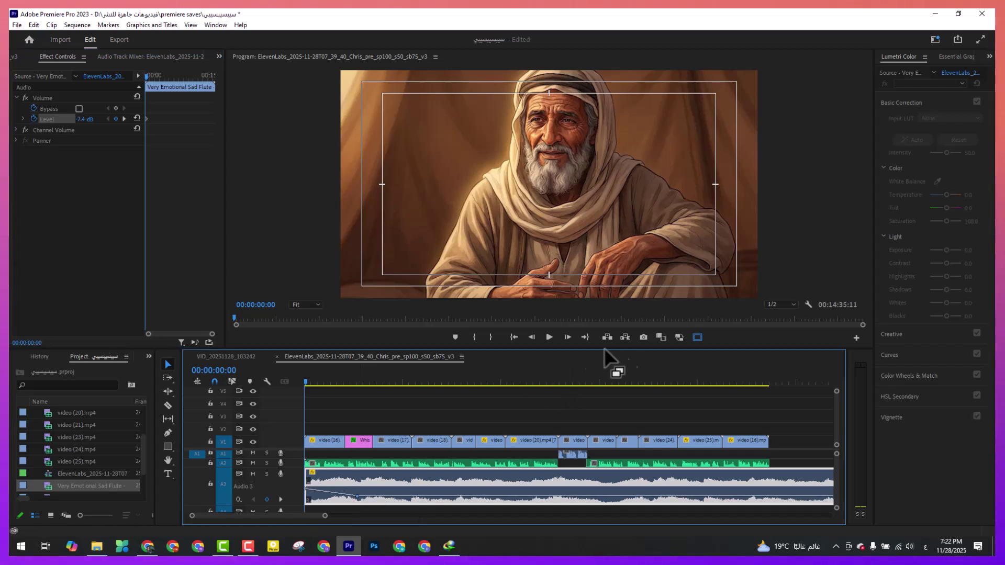
{"action": "left_click", "coordinate": [549, 337]}
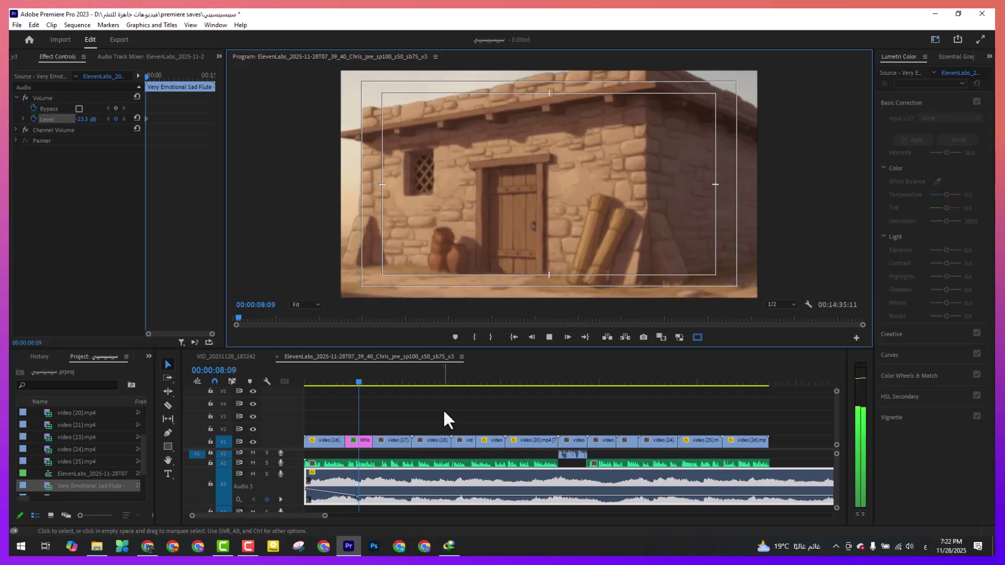
Step: Put the playhead at the end of the last video clip and zoom in there
{"action": "left_click", "coordinate": [490, 385]}
{"action": "left_click_drag", "start_coordinate": [522, 380], "coordinate": [763, 386]}
{"action": "key", "text": "="}
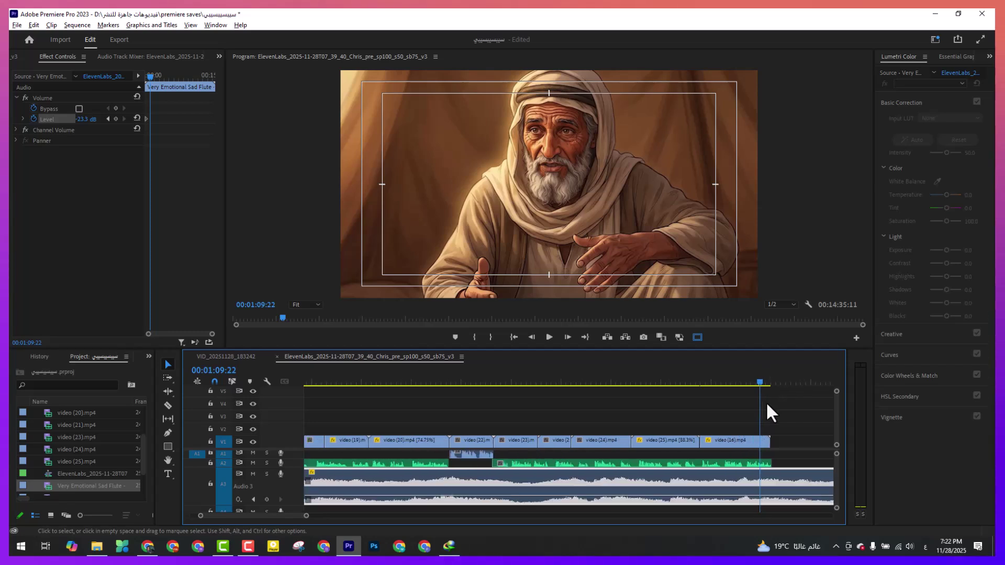
{"action": "key", "text": "="}
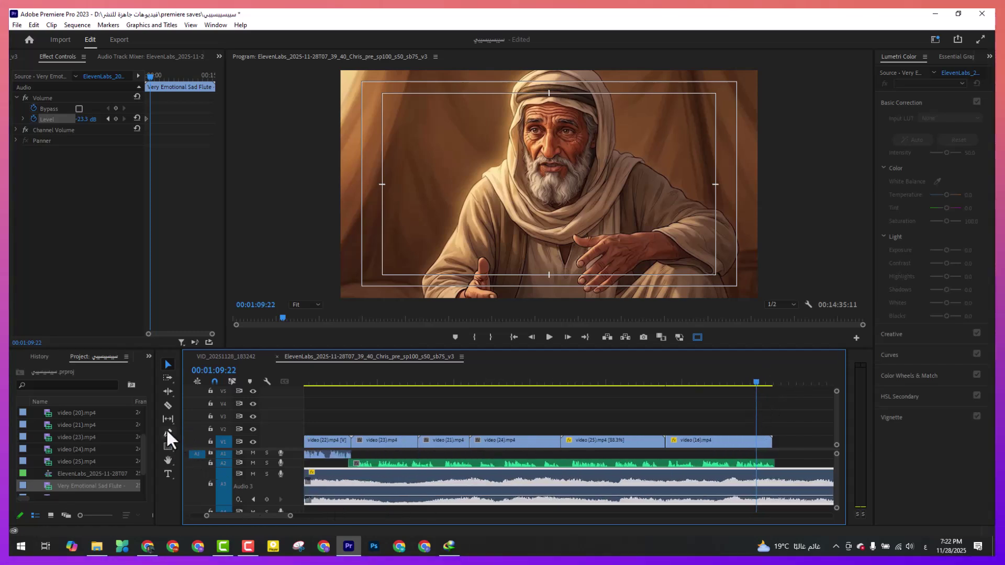
Step: Razor the flute music on A3 at the playhead and cut away the leftover tail
{"action": "left_click", "coordinate": [167, 405]}
{"action": "left_click", "coordinate": [775, 477]}
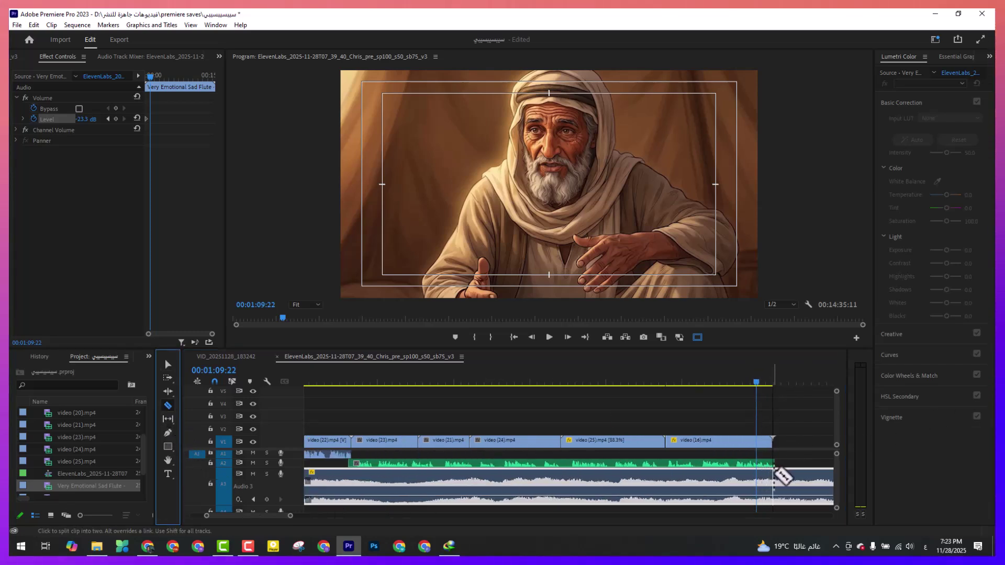
{"action": "right_click", "coordinate": [779, 476]}
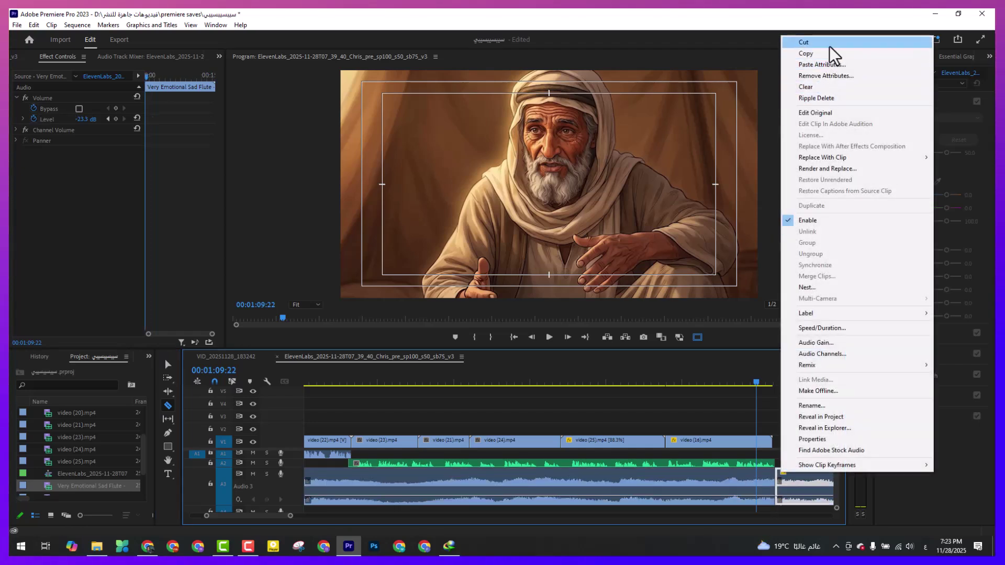
{"action": "left_click", "coordinate": [828, 44]}
{"action": "left_click", "coordinate": [148, 356]}
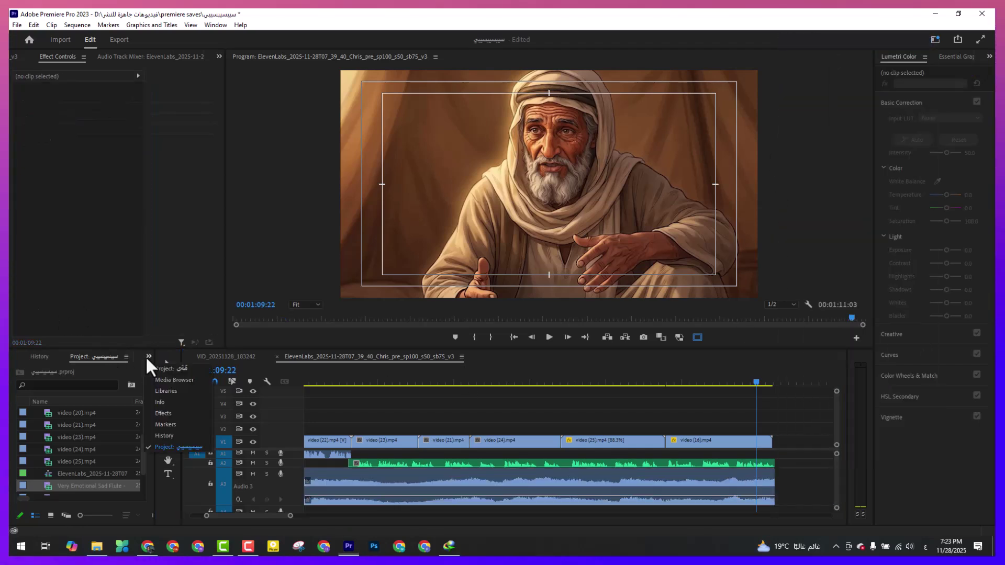